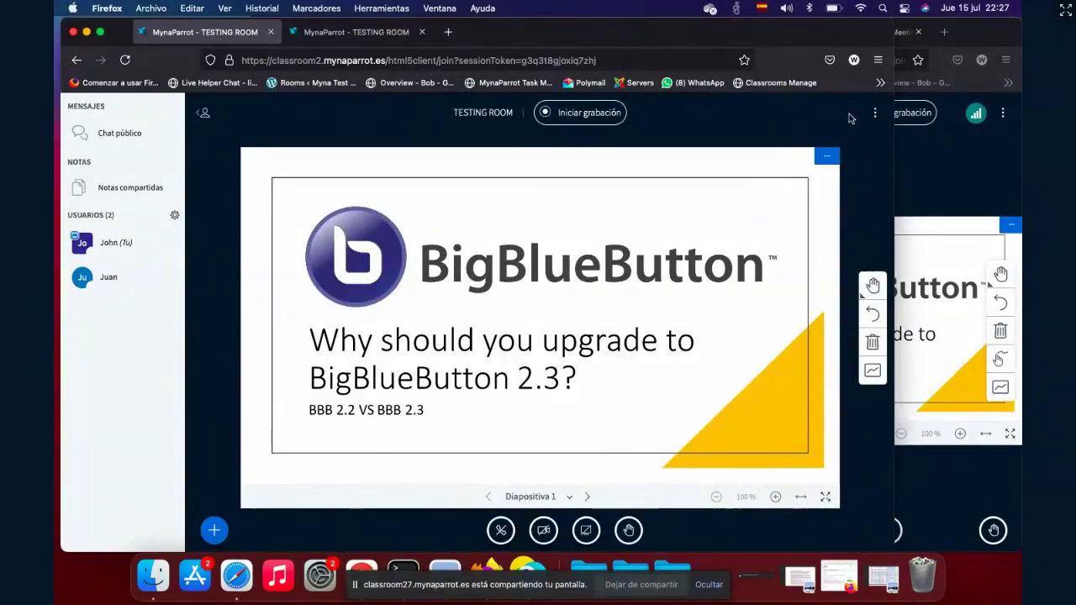
Arrange the TESTING ROOM and MynaParrot Meeting Room 2 browser windows side by side without overlap.
{"action": "left_click_drag", "start_coordinate": [893, 161], "coordinate": [542, 125]}
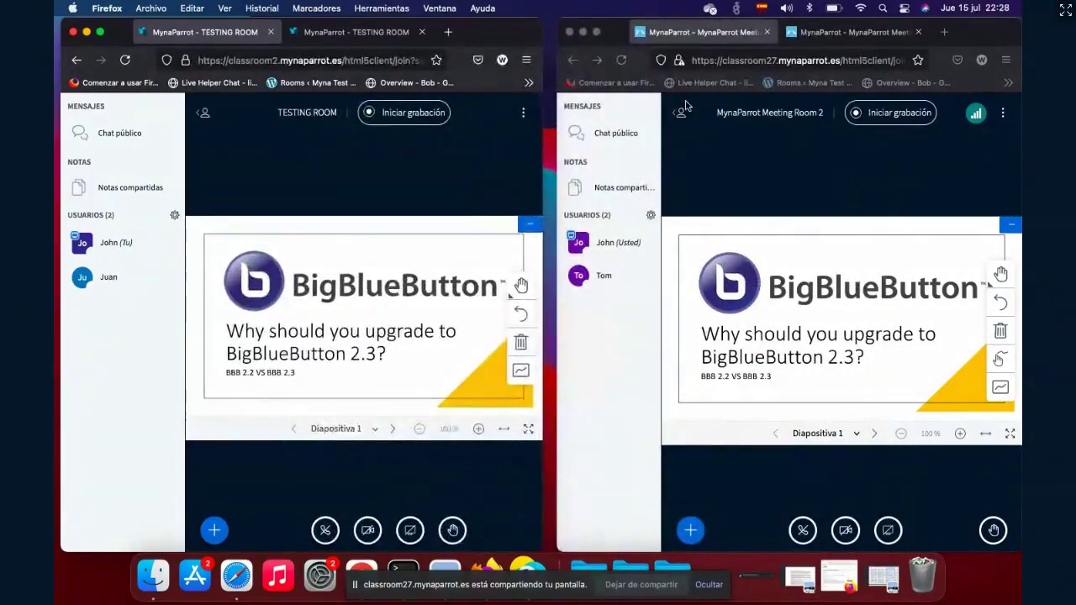
{"action": "left_click_drag", "start_coordinate": [968, 34], "coordinate": [932, 34]}
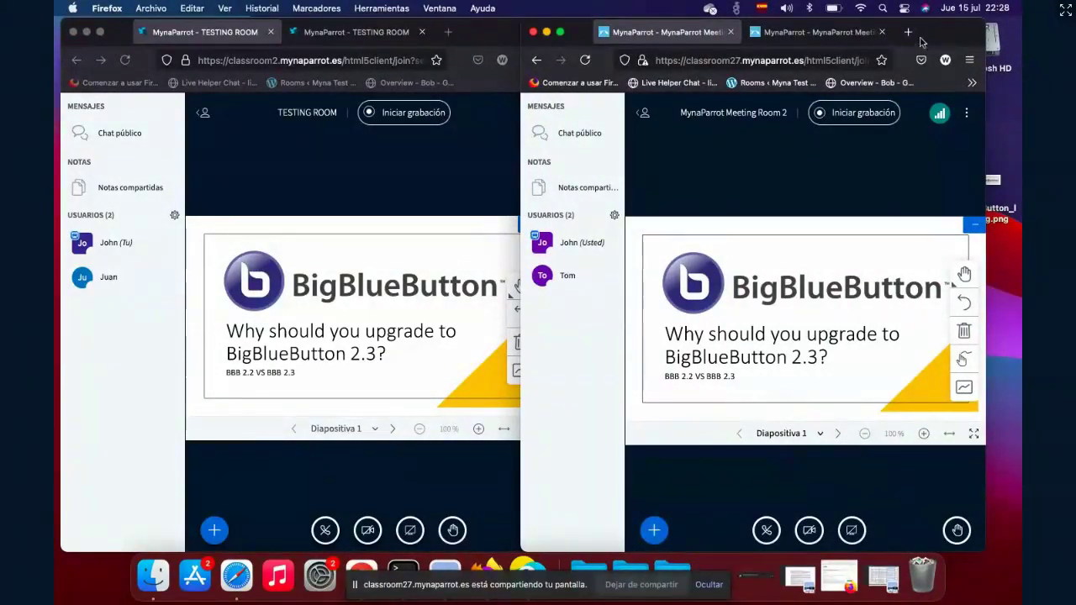
{"action": "left_click_drag", "start_coordinate": [947, 36], "coordinate": [963, 36]}
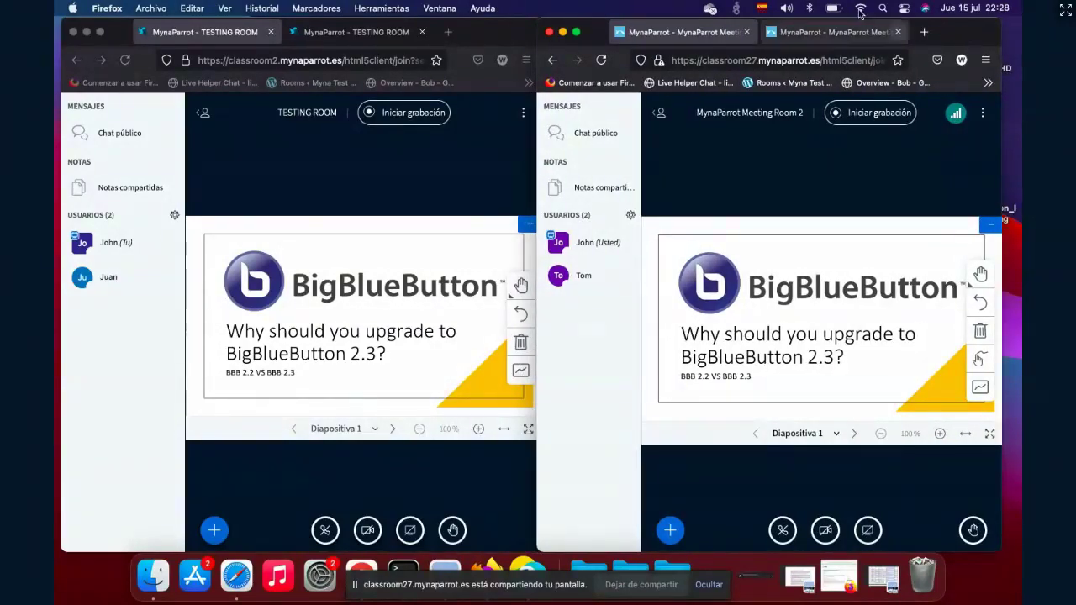
{"action": "mouse_move", "coordinate": [972, 29]}
{"action": "left_mouse_down"}
{"action": "mouse_move", "coordinate": [991, 29]}
{"action": "mouse_move", "coordinate": [976, 28]}
{"action": "left_mouse_up"}
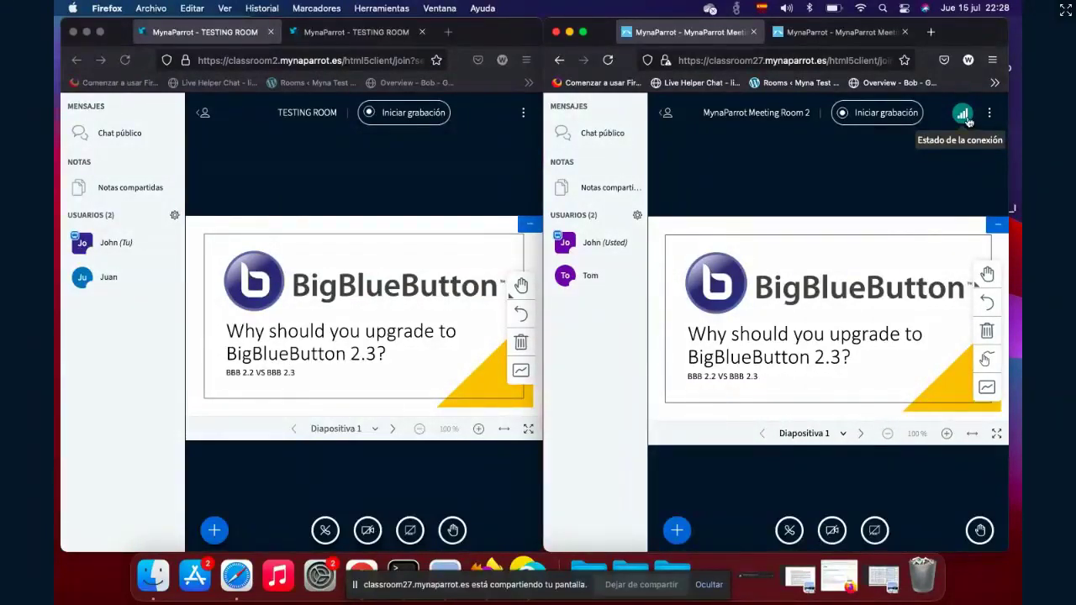
Examine the connection status and data-saving options of MynaParrot Meeting Room 2, and close them.
{"action": "left_click", "coordinate": [963, 115]}
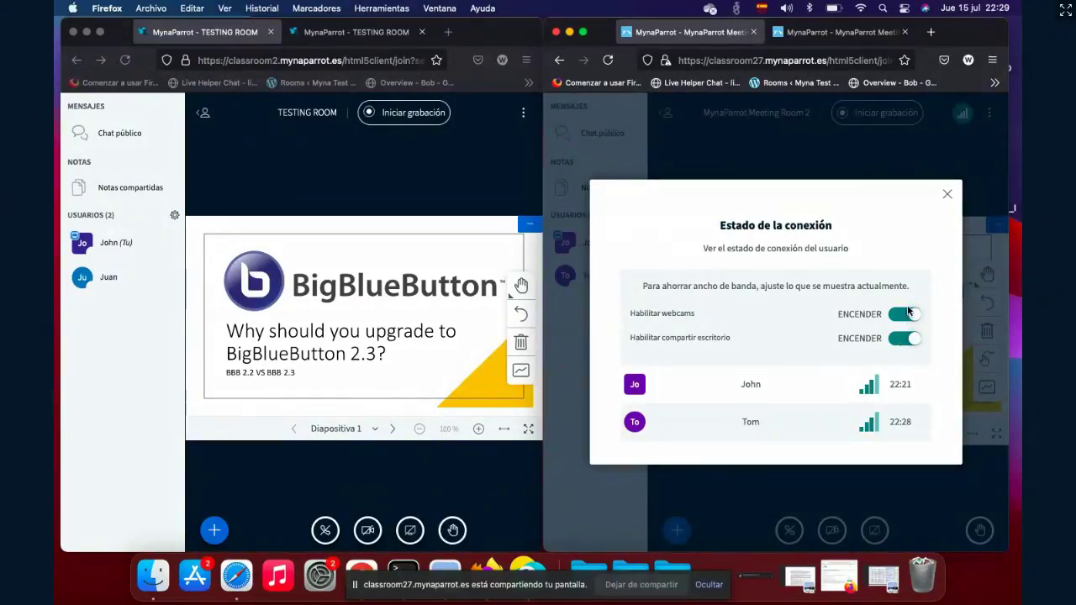
{"action": "left_click", "coordinate": [948, 194]}
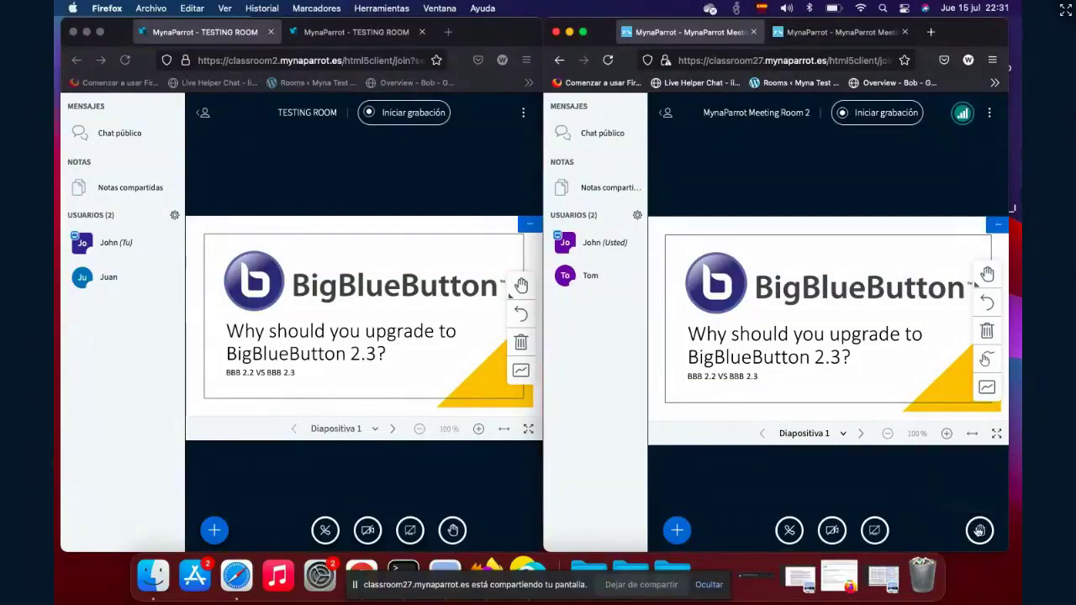
Raise the presenter's and the viewer's hands in MynaParrot Meeting Room 2, and lower the viewer's hand from the moderator session.
{"action": "left_click", "coordinate": [980, 531]}
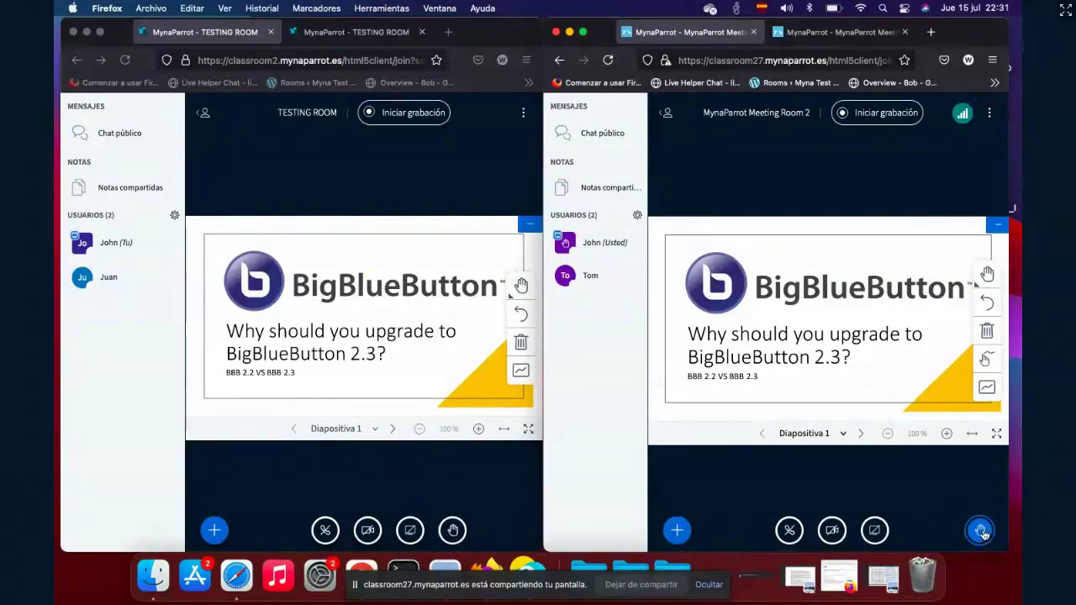
{"action": "left_click", "coordinate": [847, 32]}
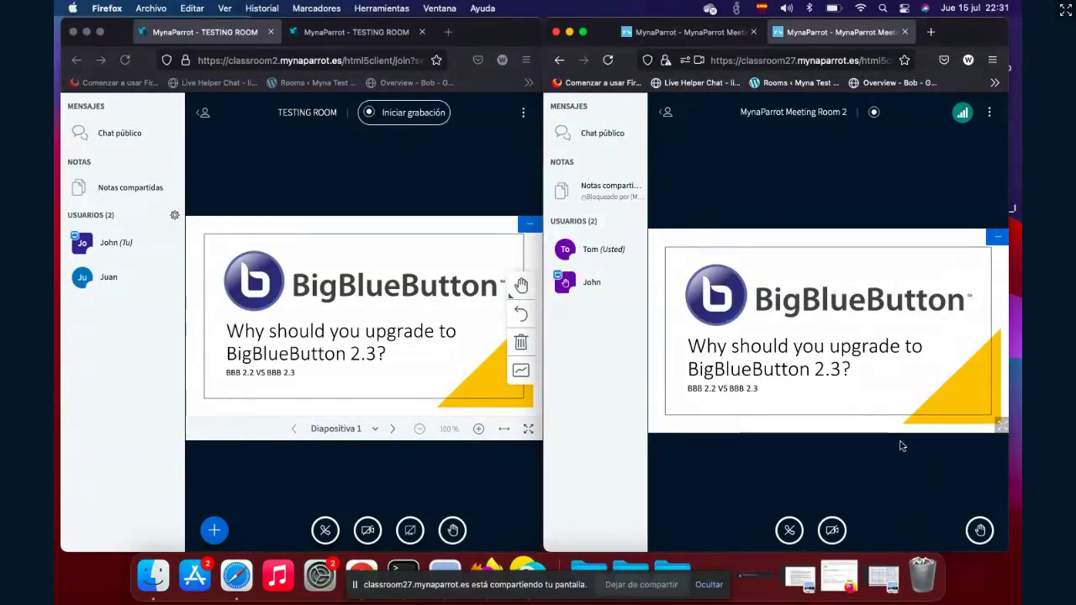
{"action": "left_click", "coordinate": [980, 530]}
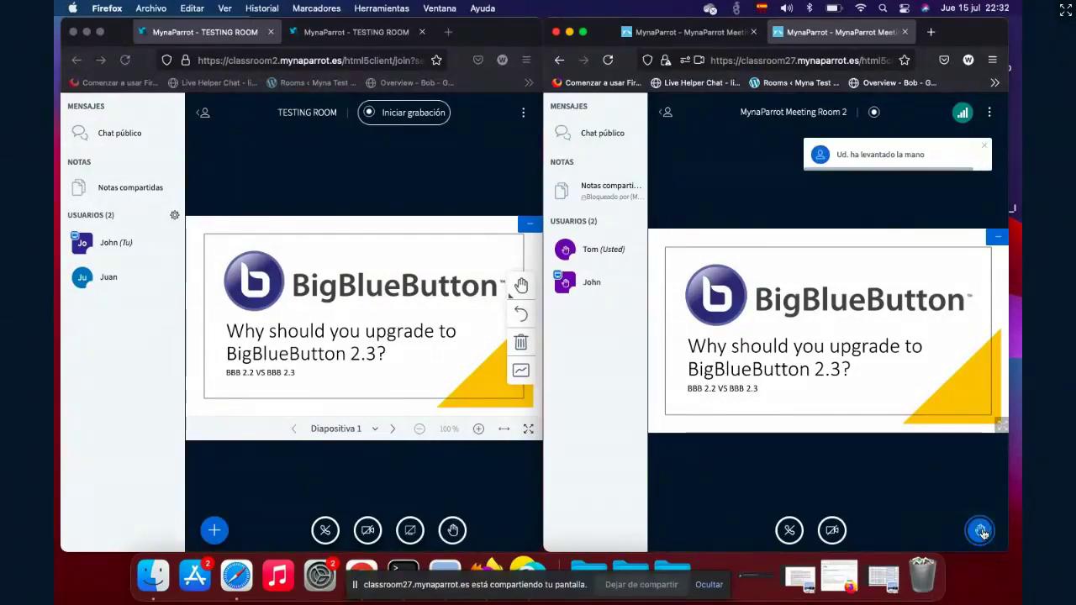
{"action": "left_click", "coordinate": [705, 34]}
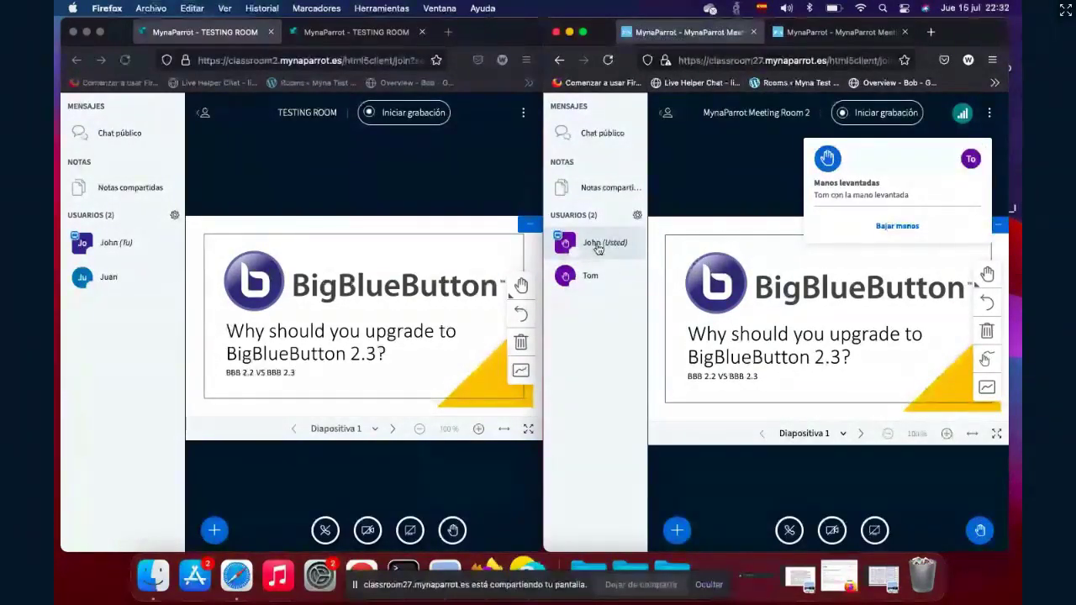
{"action": "left_click", "coordinate": [903, 232]}
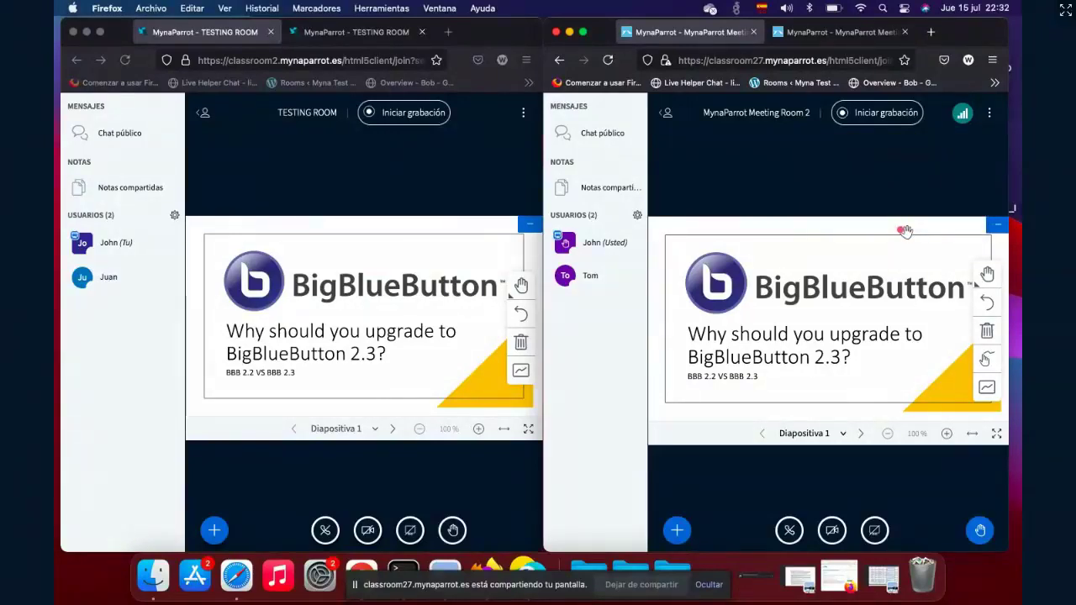
Raise the hands of both the presenter and the viewer in TESTING ROOM, and return to the presenter's session.
{"action": "left_click", "coordinate": [502, 462]}
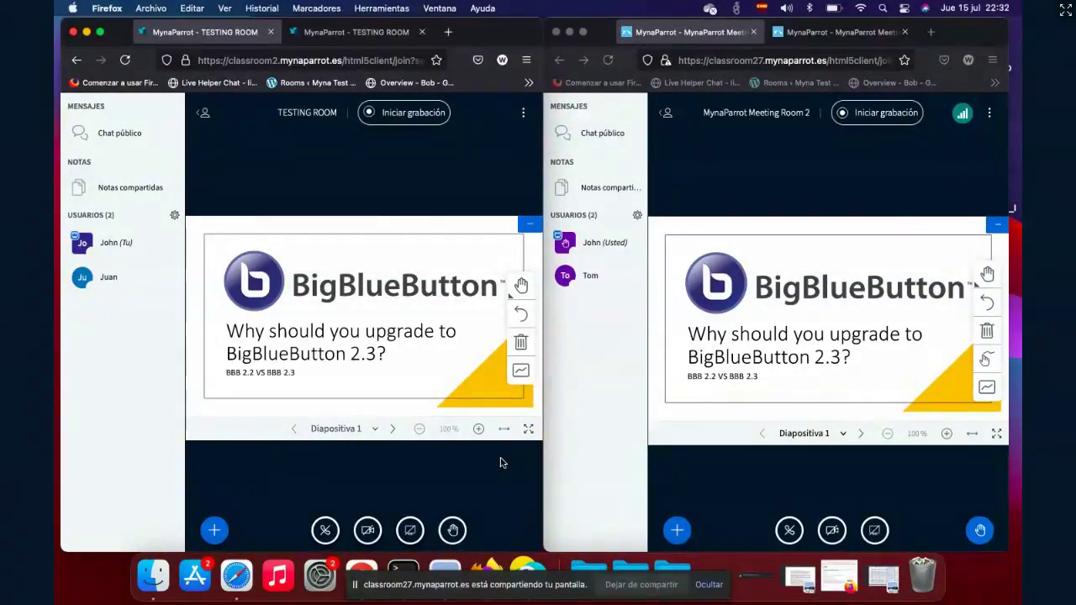
{"action": "left_click", "coordinate": [453, 531]}
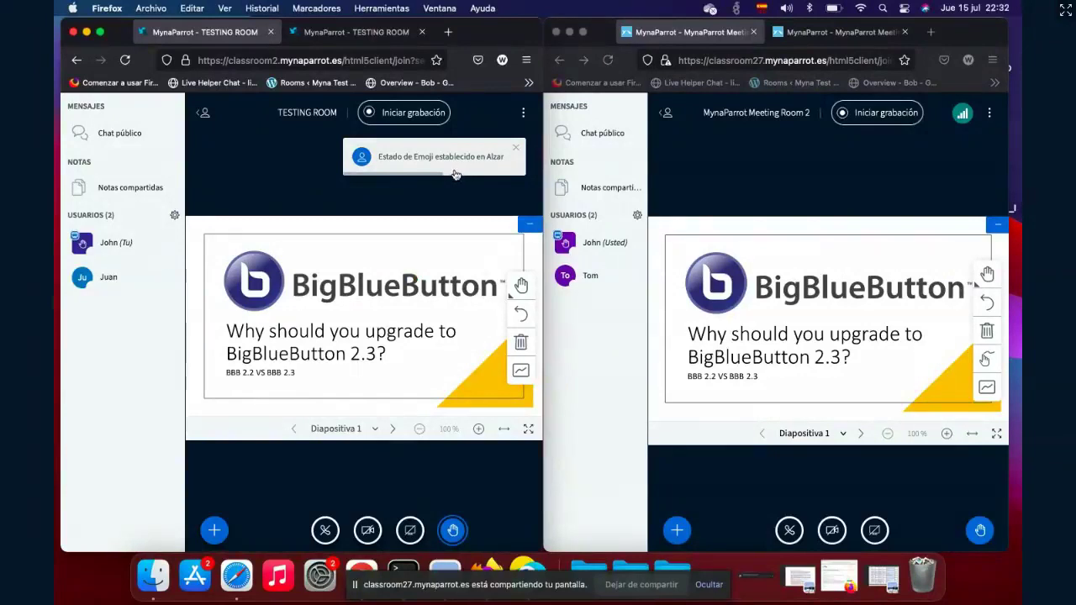
{"action": "left_click", "coordinate": [350, 34]}
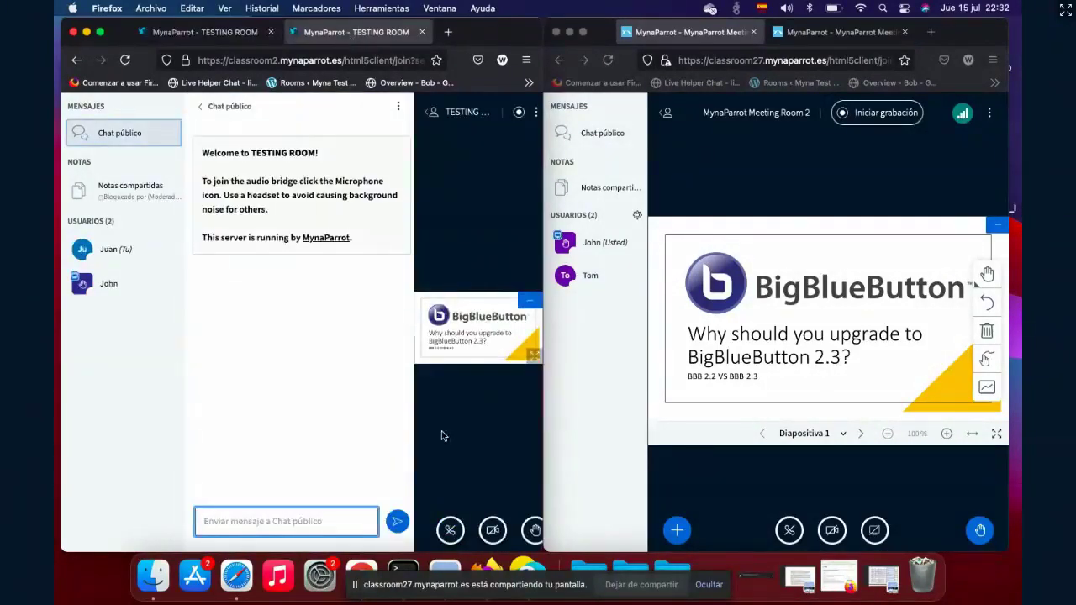
{"action": "left_click", "coordinate": [212, 106]}
{"action": "left_click", "coordinate": [410, 530]}
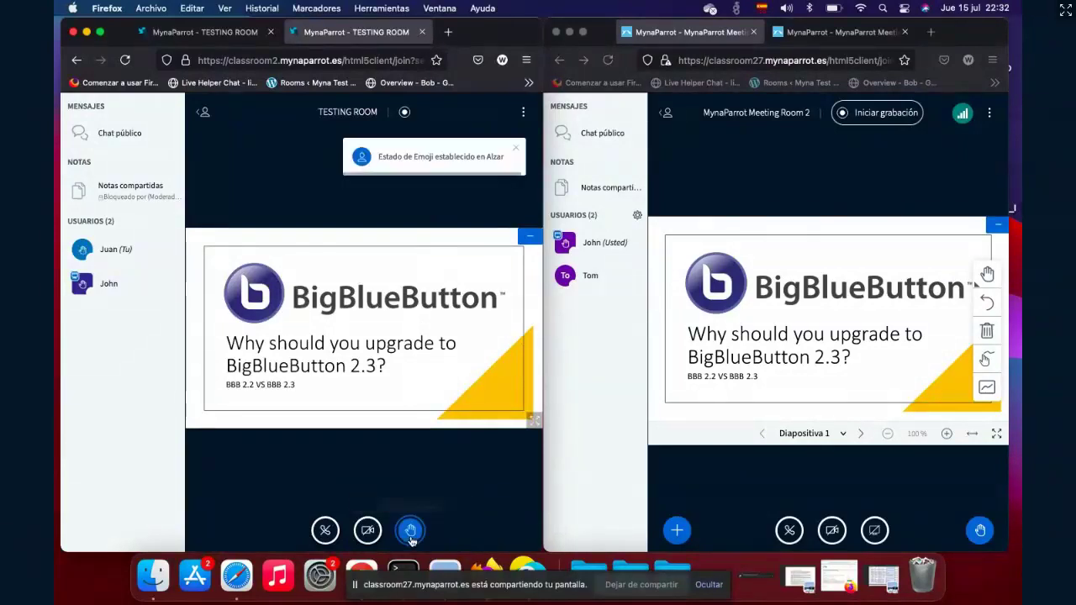
{"action": "left_click", "coordinate": [249, 39]}
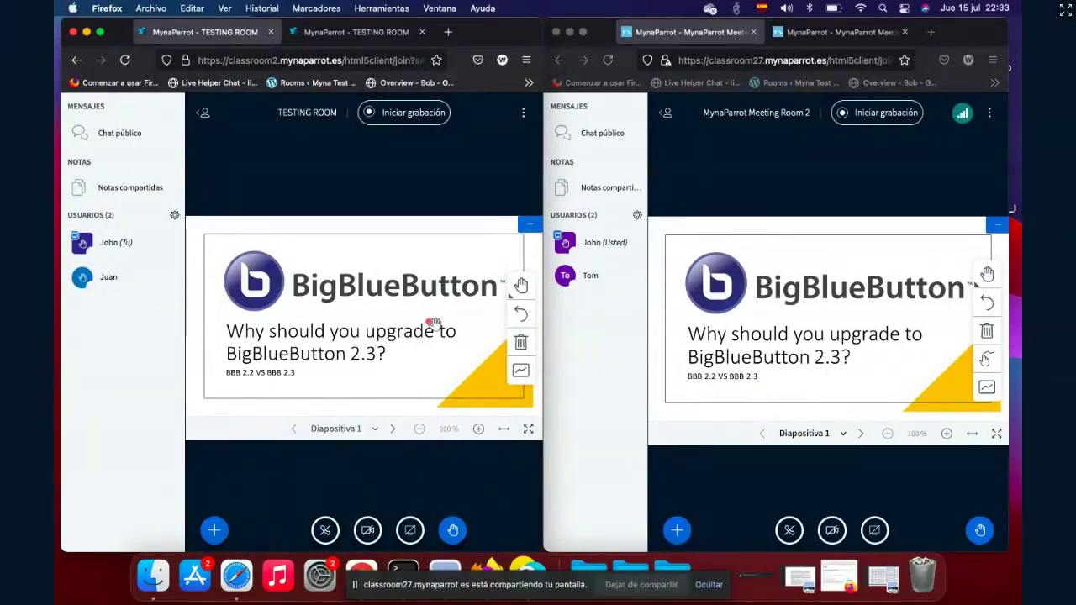
Write "Hello" in the shared notes of MynaParrot Meeting Room 2.
{"action": "left_click", "coordinate": [609, 190]}
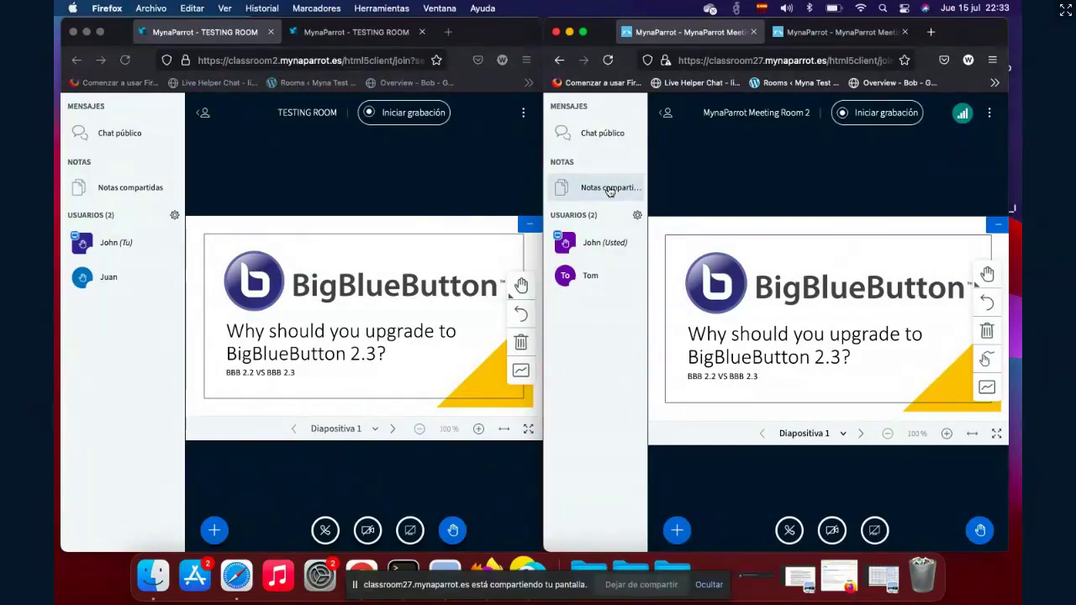
{"action": "left_click", "coordinate": [609, 190]}
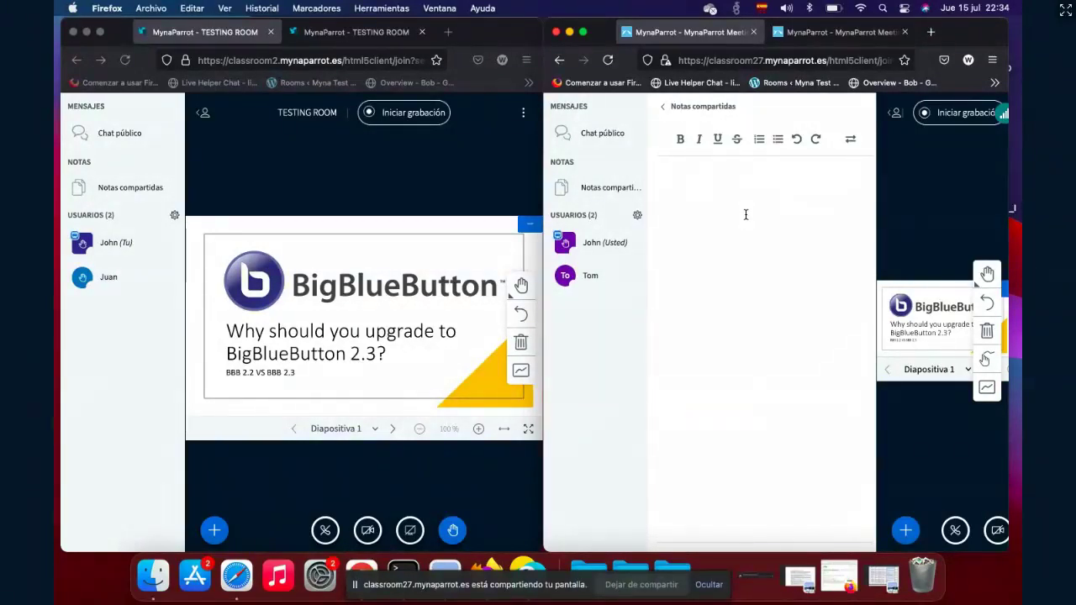
{"action": "type", "text": "Hellolllo"}
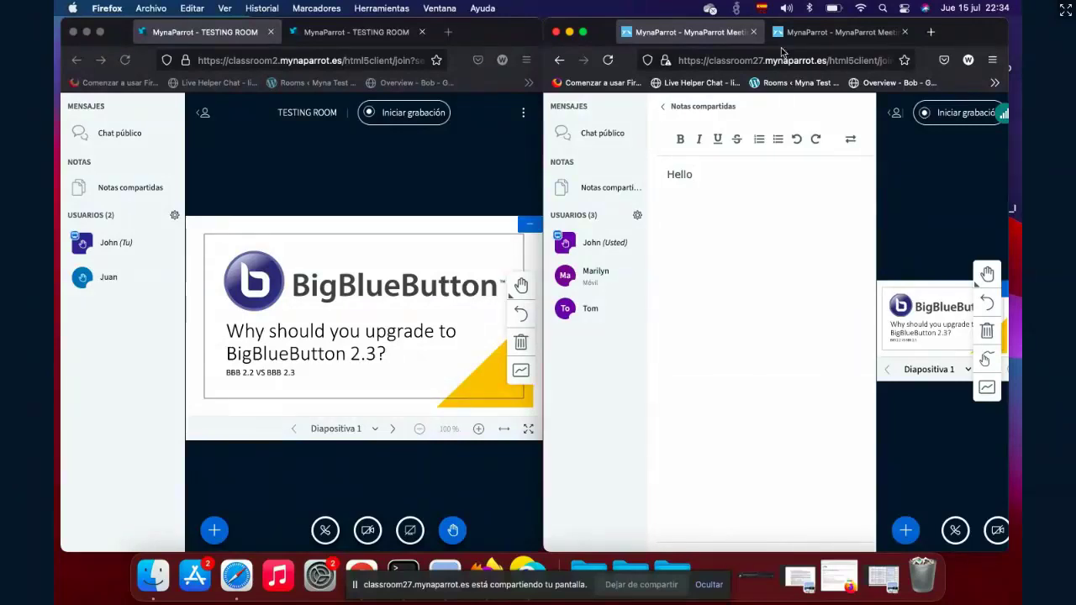
Check the shared notes from the viewer's session of Meeting Room 2, and return to the moderator's session.
{"action": "left_click", "coordinate": [832, 32]}
{"action": "left_click", "coordinate": [610, 191]}
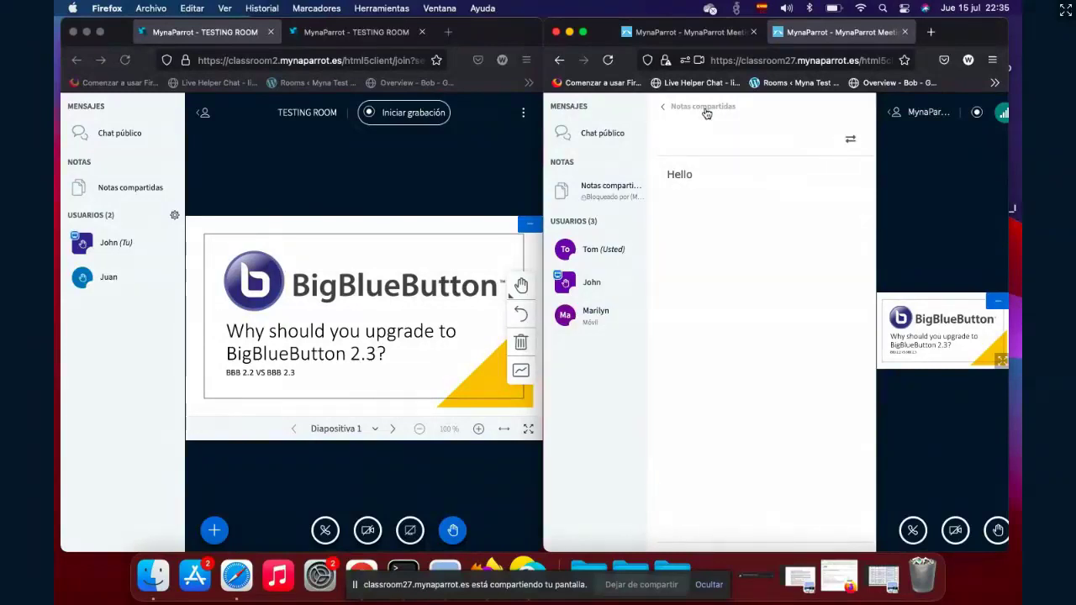
{"action": "left_click", "coordinate": [677, 34]}
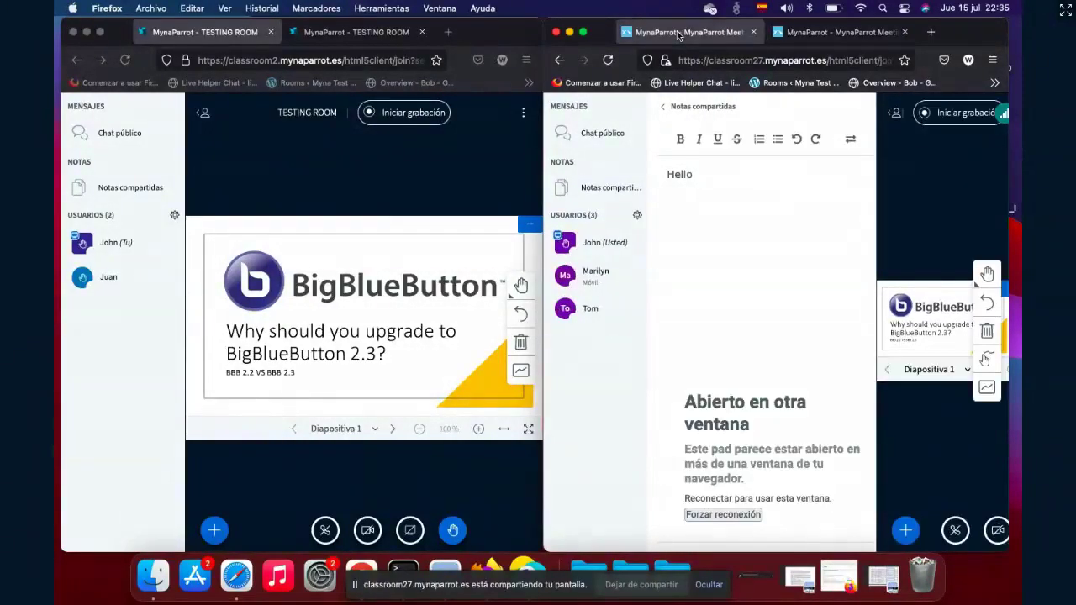
Give the mobile viewer in MynaParrot Meeting Room 2 access to the whiteboard.
{"action": "left_click", "coordinate": [598, 289]}
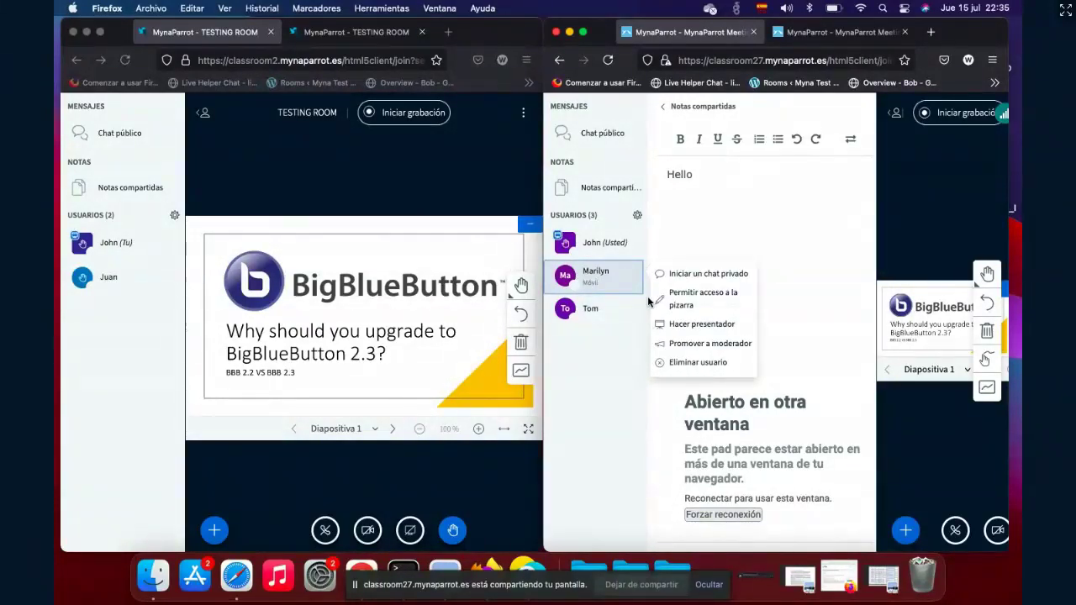
{"action": "left_click", "coordinate": [704, 304]}
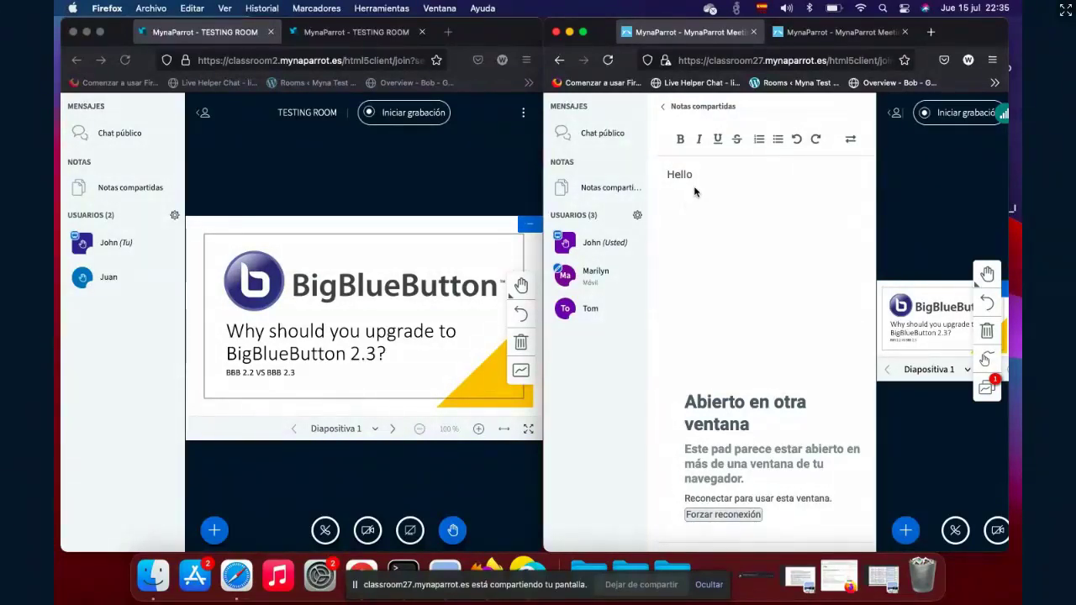
Reconnect the moderator's shared notes and add "ok" below "Hello" after an empty line.
{"action": "left_click", "coordinate": [729, 521]}
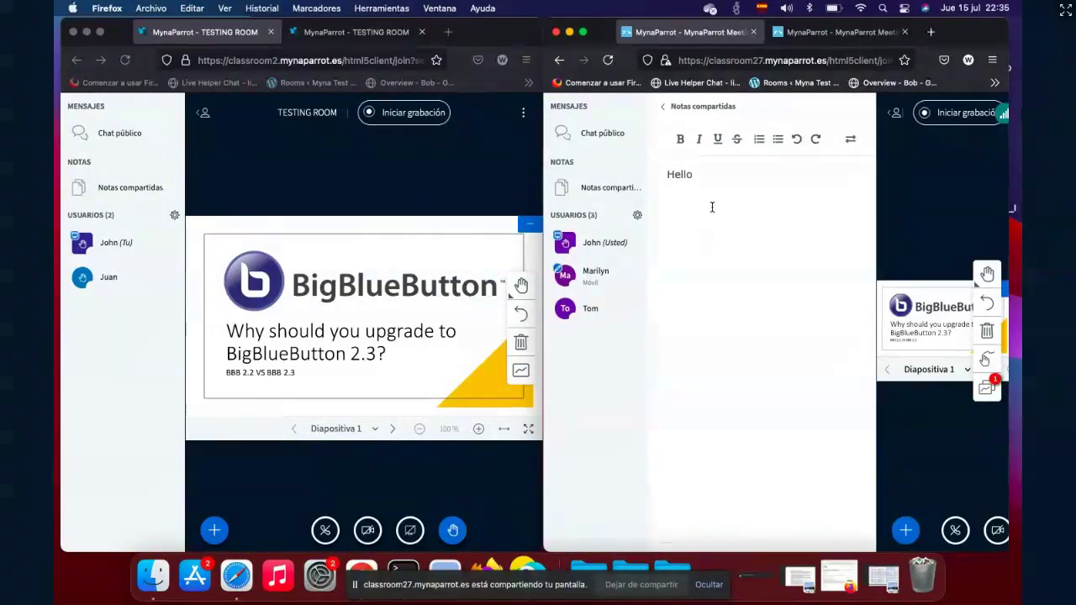
{"action": "key", "text": "Return"}
{"action": "key", "text": "Return"}
{"action": "type", "text": "ok"}
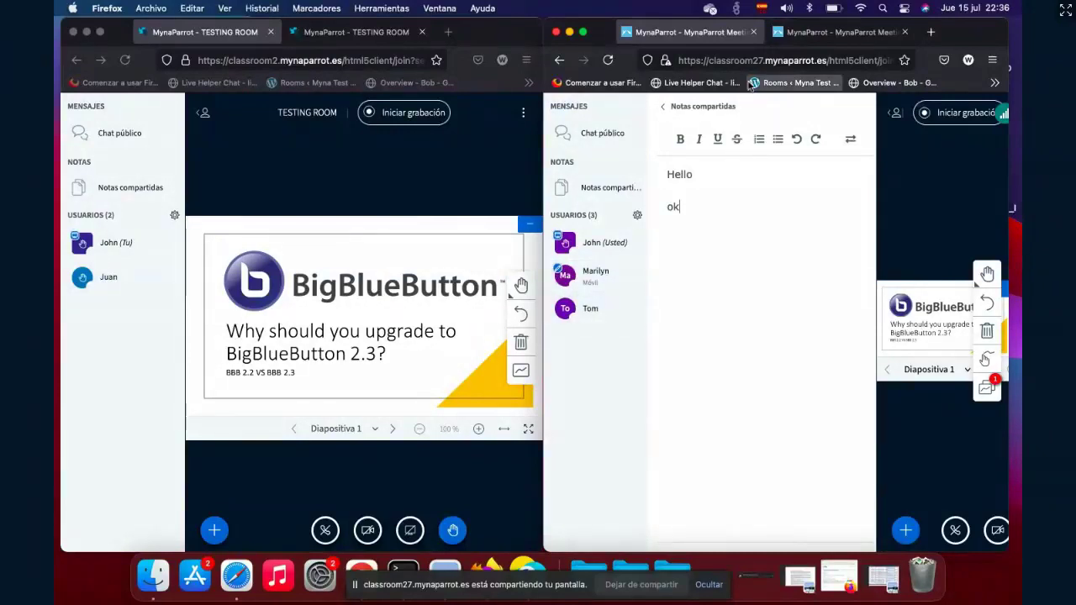
Give the desktop viewer in MynaParrot Meeting Room 2 access to the whiteboard as well.
{"action": "left_click", "coordinate": [582, 322]}
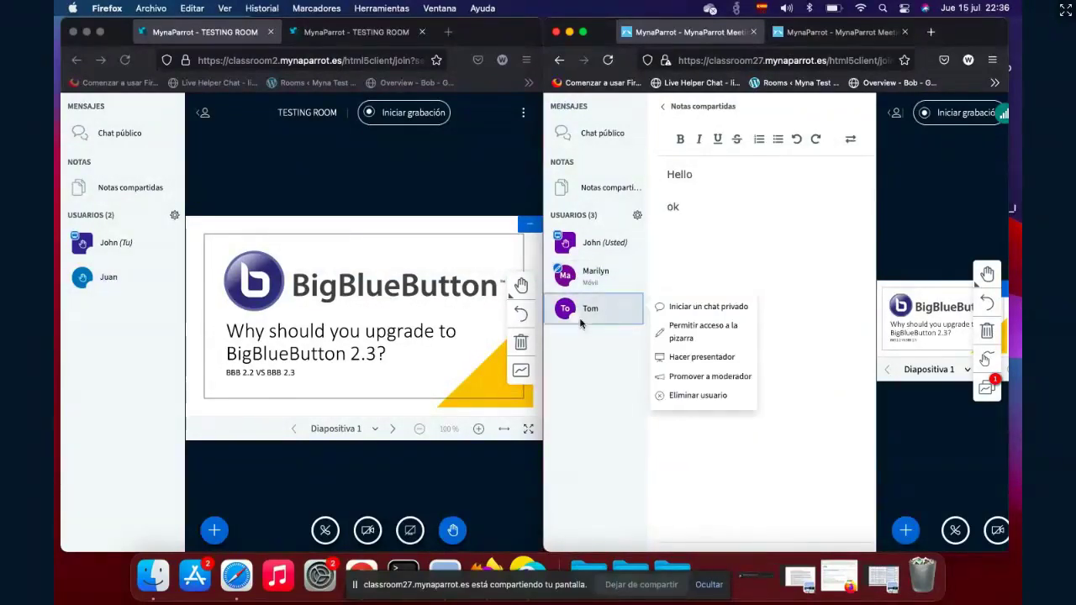
{"action": "left_click", "coordinate": [664, 329]}
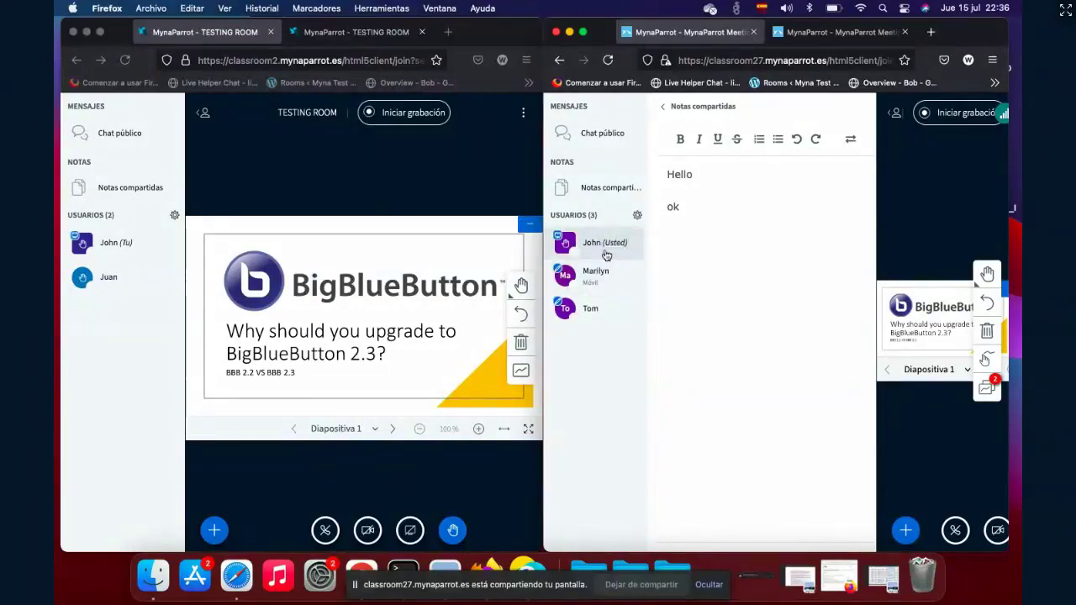
Unlock shared notes editing for viewers in the Meeting Room 2 viewer restrictions and apply the change.
{"action": "left_click", "coordinate": [636, 218]}
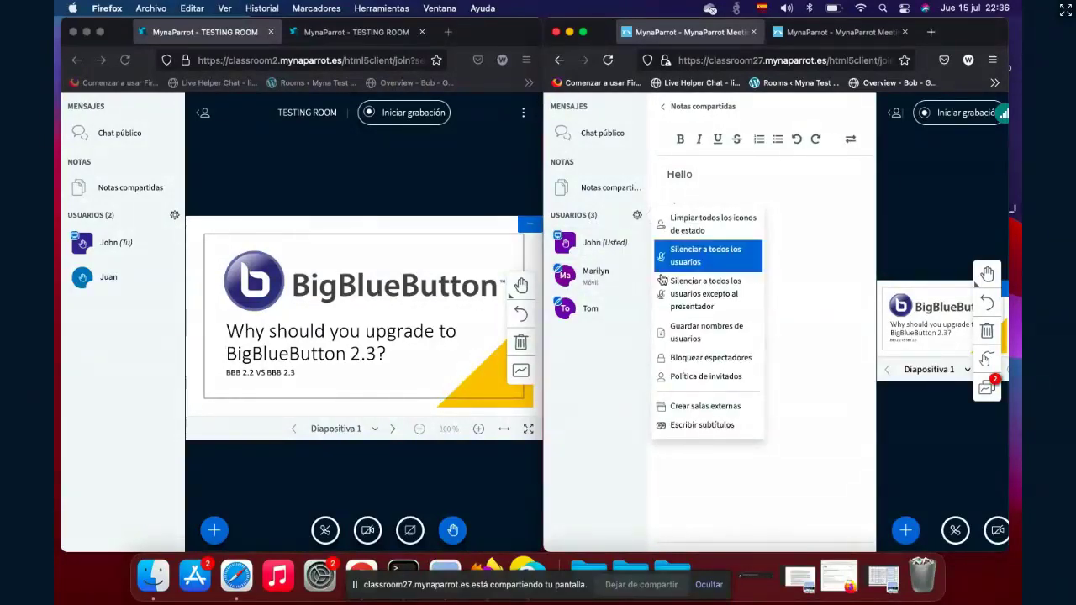
{"action": "left_click", "coordinate": [687, 360]}
{"action": "left_click", "coordinate": [893, 404]}
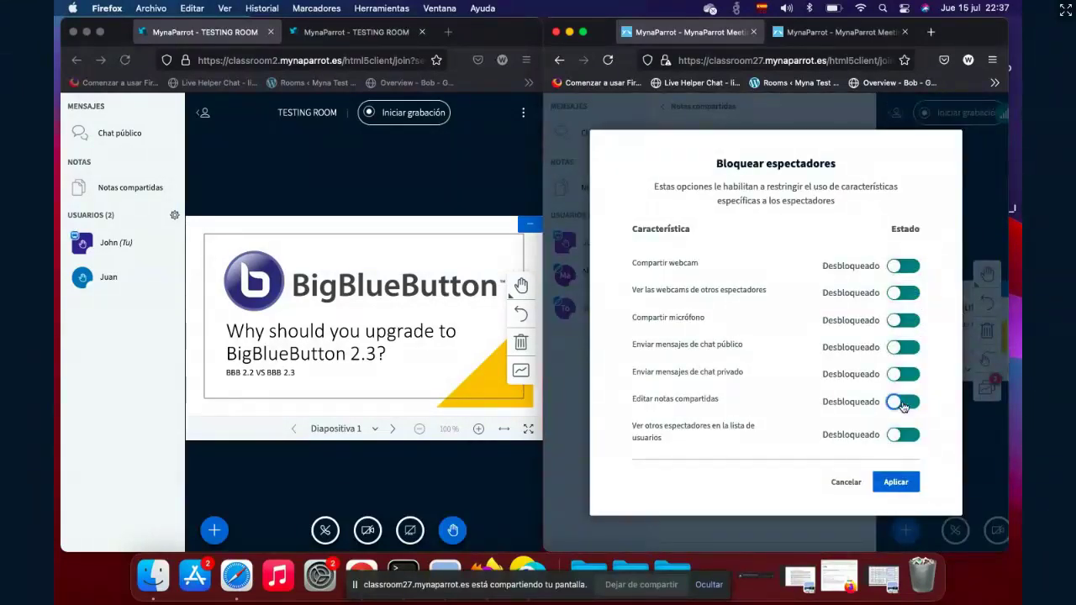
{"action": "left_click", "coordinate": [895, 482]}
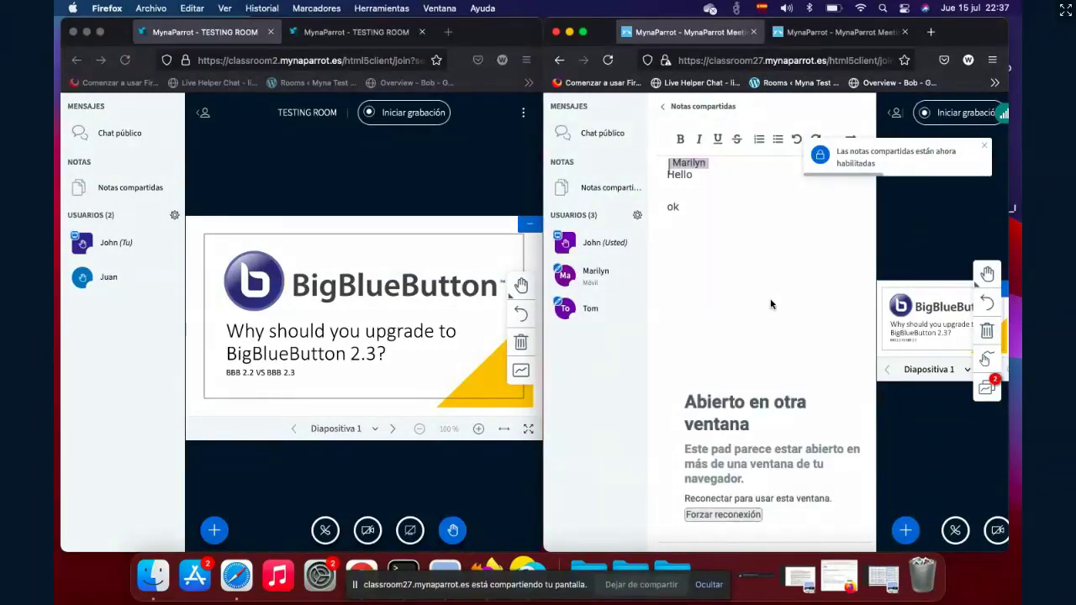
Reconnect the shared notes of Meeting Room 2, enter and erase some test text, and close the notes.
{"action": "left_click", "coordinate": [748, 515]}
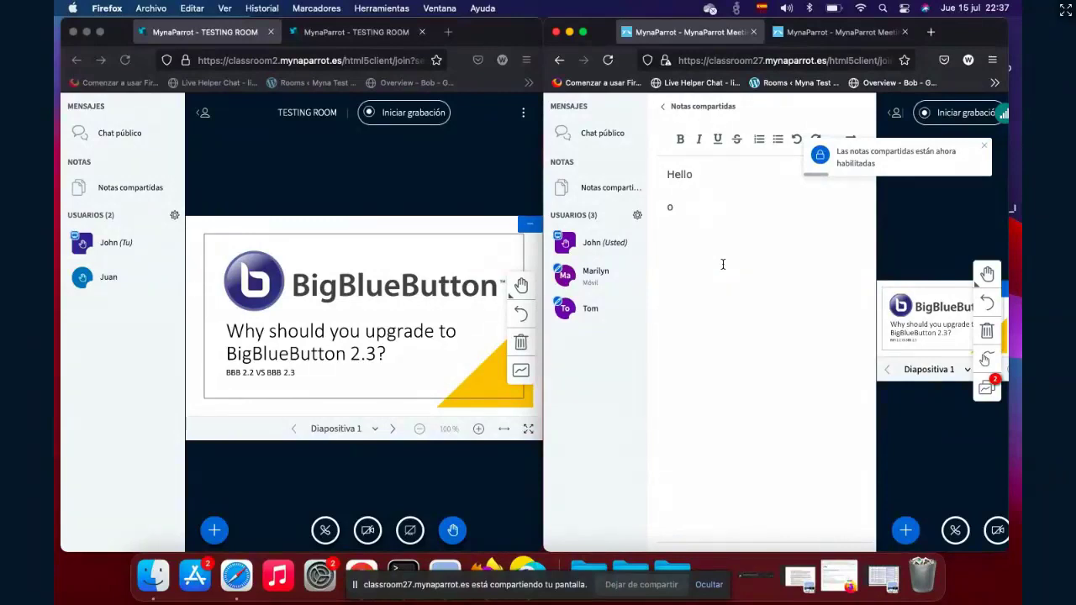
{"action": "type", "text": "lmode"}
{"action": "key", "text": "BackSpace"}
{"action": "key", "text": "BackSpace"}
{"action": "key", "text": "BackSpace"}
{"action": "key", "text": "BackSpace"}
{"action": "key", "text": "BackSpace"}
{"action": "left_click", "coordinate": [665, 113]}
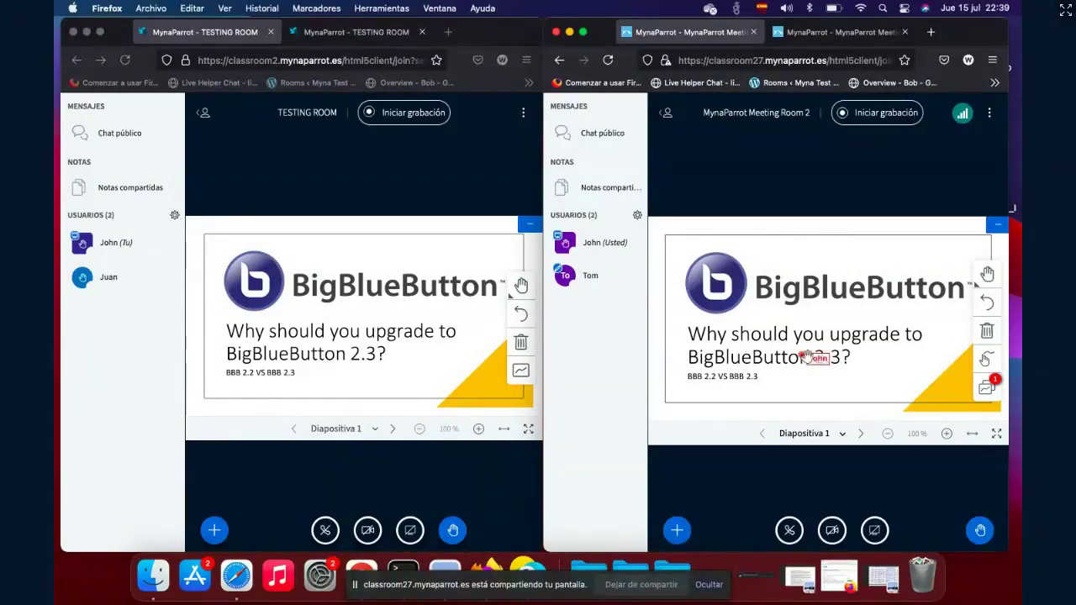
Remove the desktop viewer's whiteboard access in MynaParrot Meeting Room 2.
{"action": "left_click", "coordinate": [596, 271]}
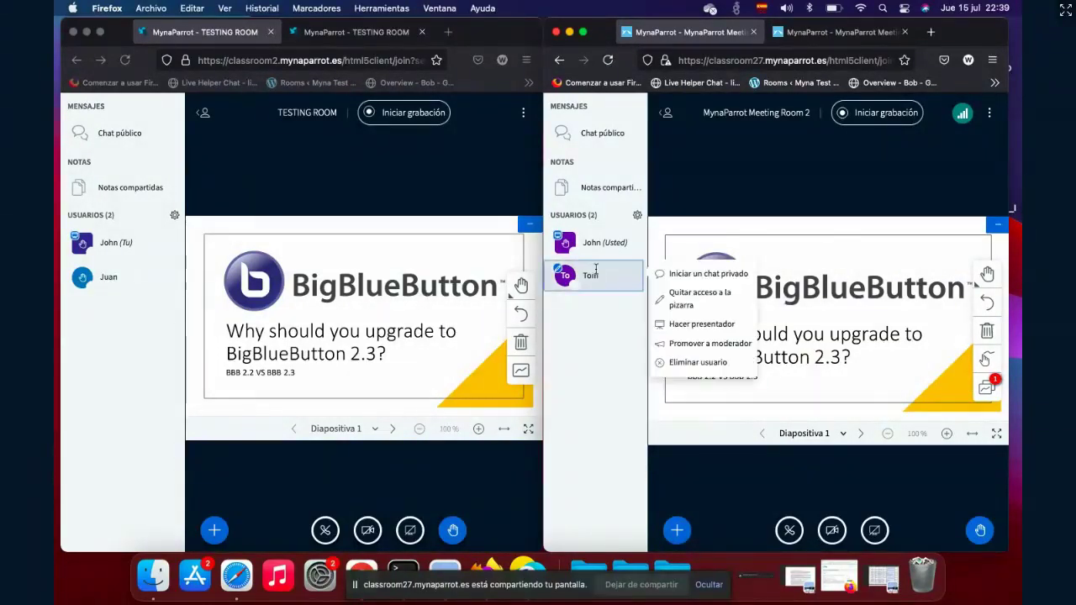
{"action": "left_click", "coordinate": [689, 305]}
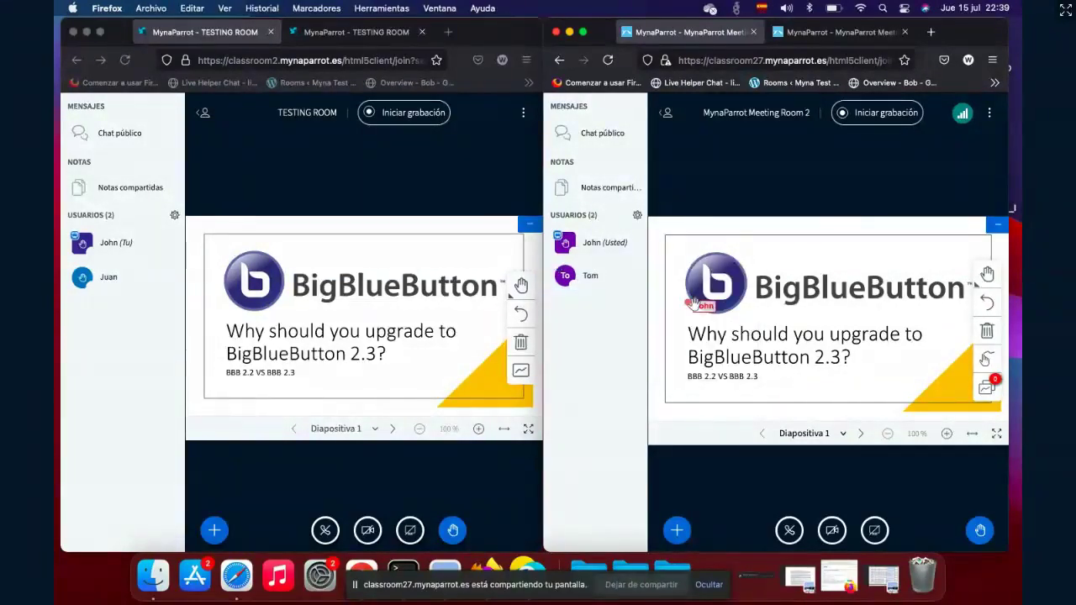
Check the mobile viewer's whiteboard access options in Meeting Room 2, and briefly look at the shared notes.
{"action": "left_click", "coordinate": [594, 286]}
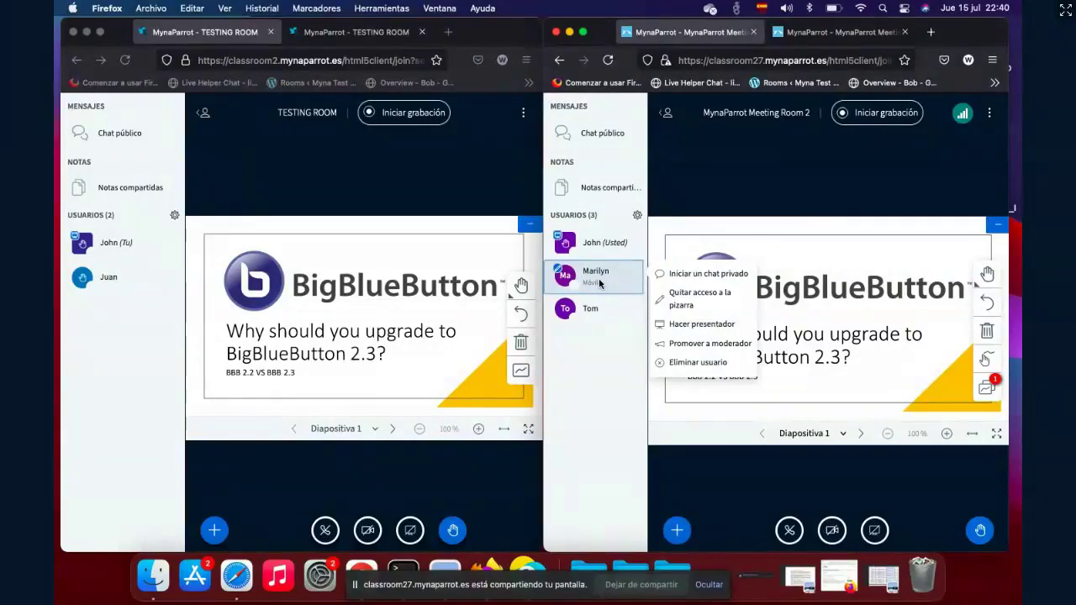
{"action": "left_click", "coordinate": [805, 298]}
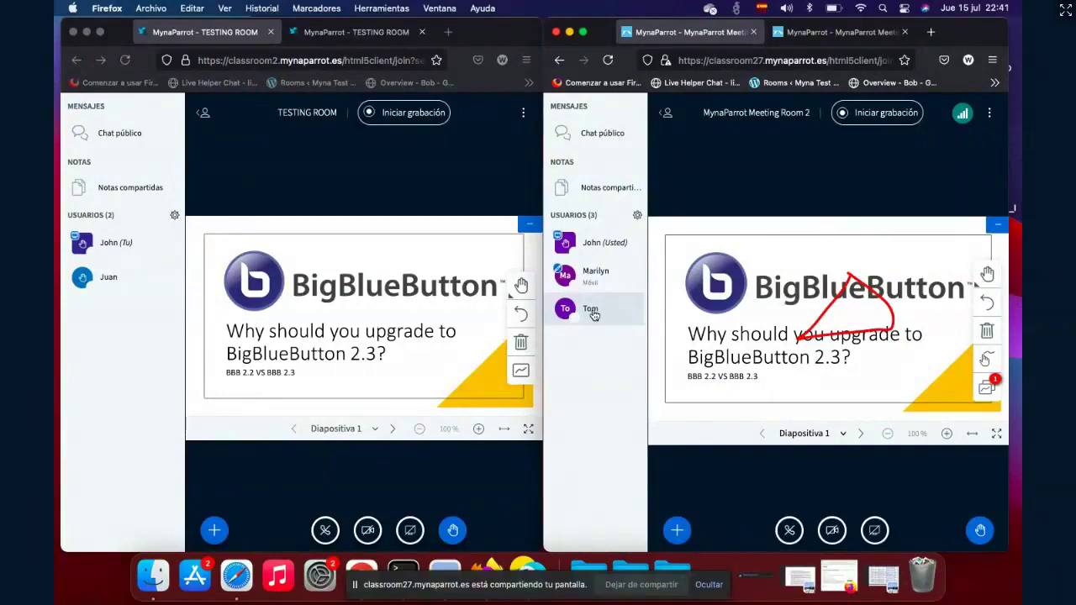
{"action": "left_click", "coordinate": [613, 199]}
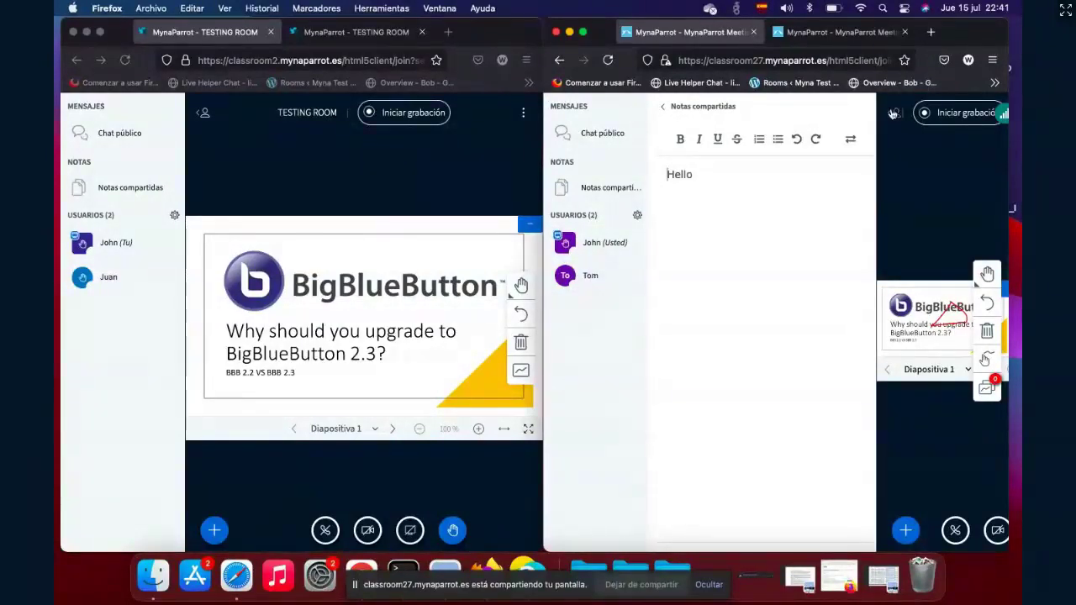
{"action": "left_click", "coordinate": [680, 107]}
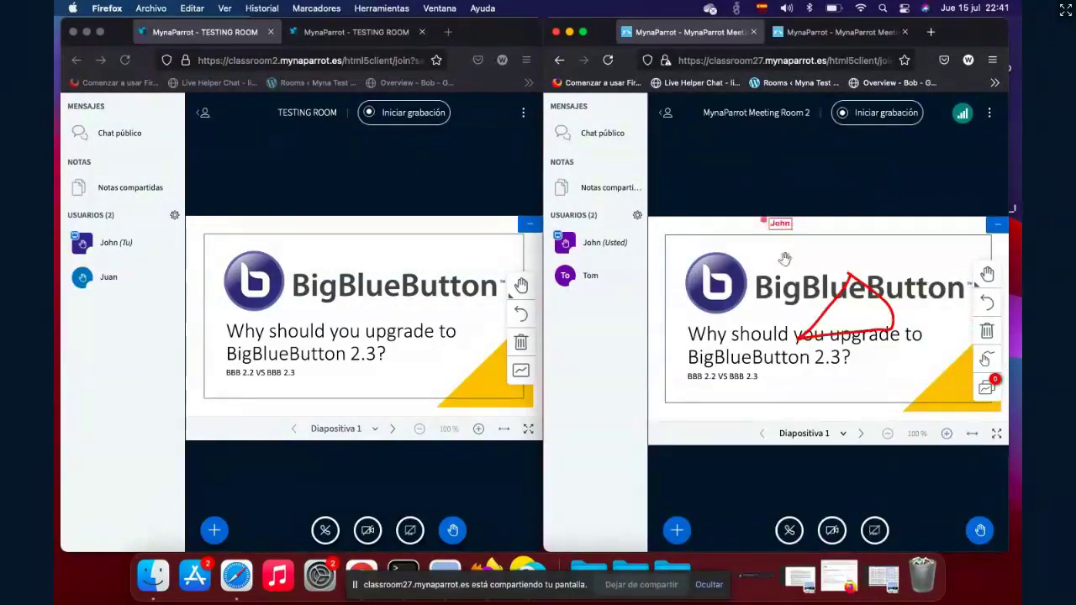
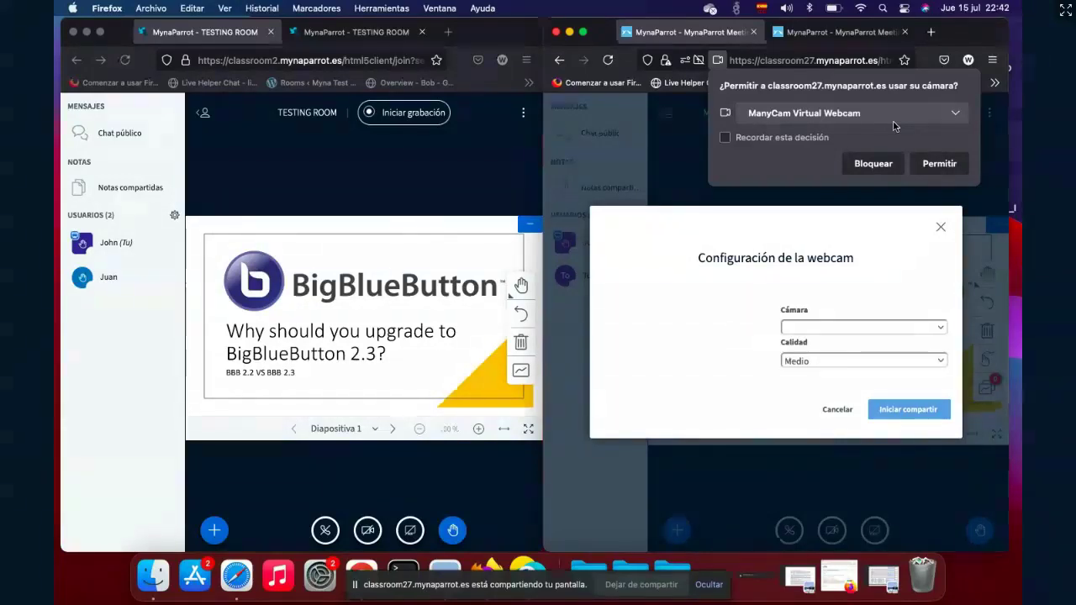
Share the ManyCam Virtual Webcam at Medio quality in Meeting Room 2 and widen its window over the Testing Room.
{"action": "left_click", "coordinate": [939, 164]}
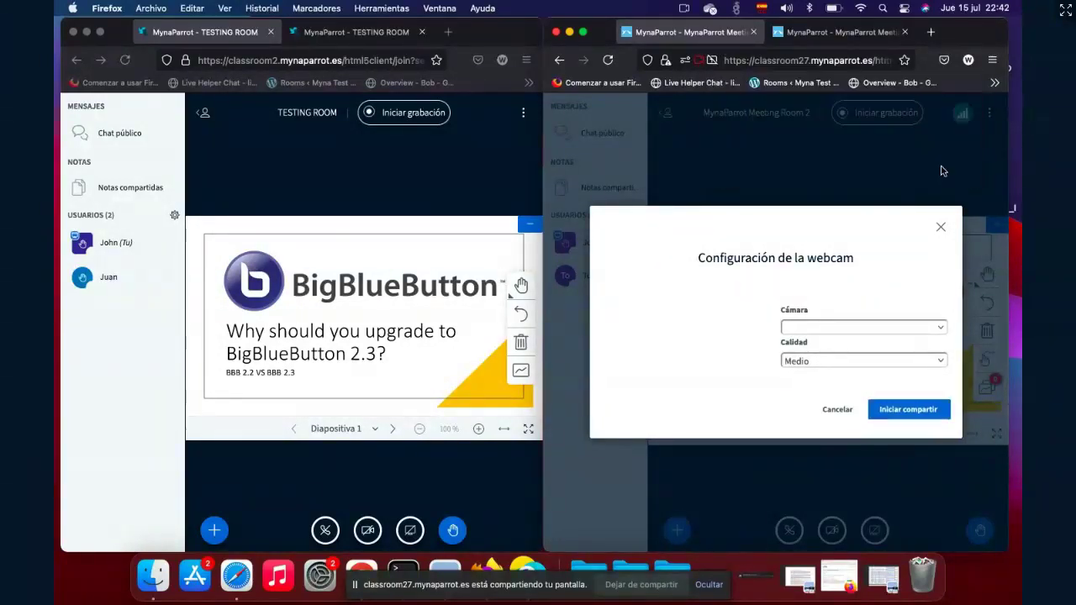
{"action": "left_click", "coordinate": [913, 412]}
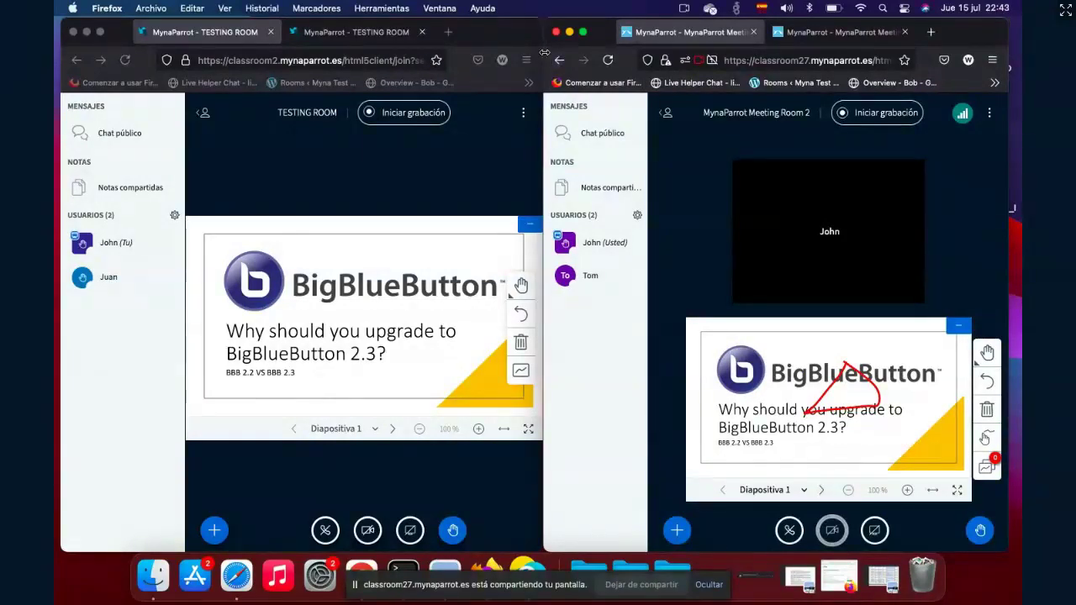
{"action": "left_click_drag", "start_coordinate": [544, 52], "coordinate": [64, 94]}
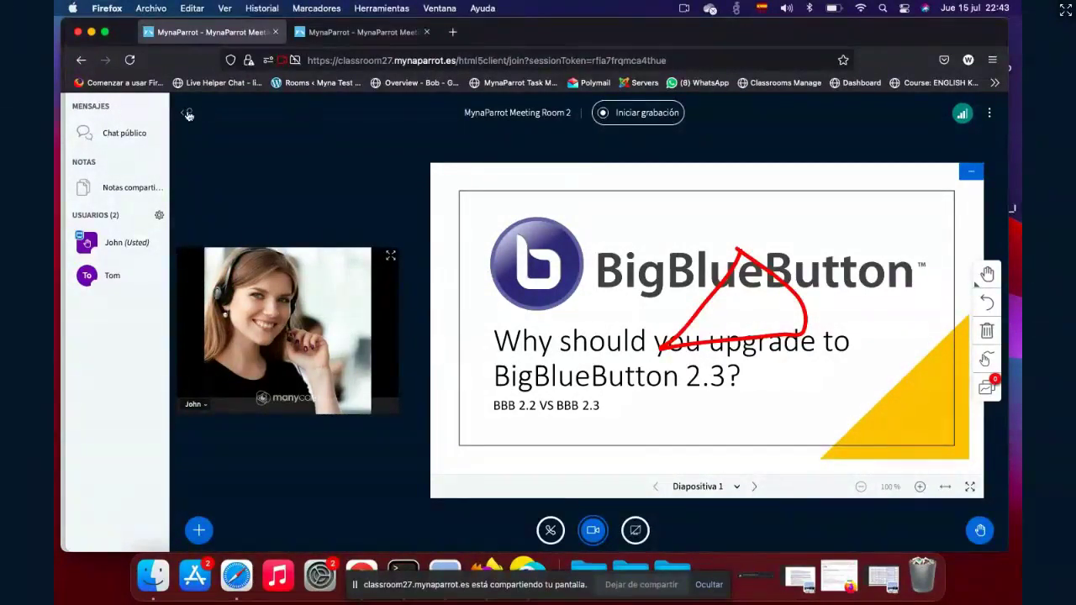
Hide the user list and dock the shared webcam to the right of the presentation.
{"action": "left_click", "coordinate": [190, 114]}
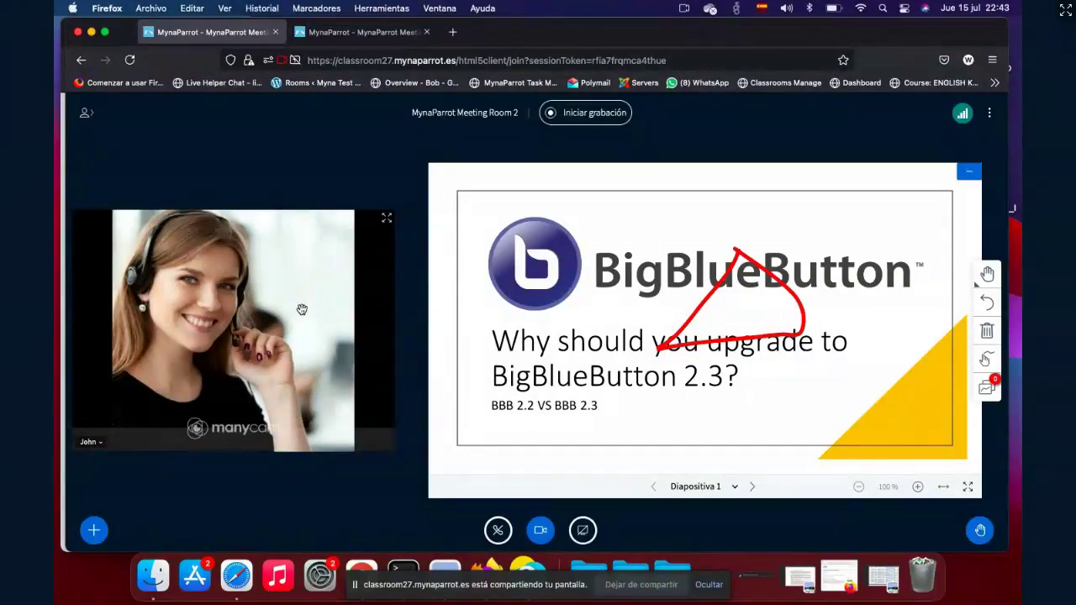
{"action": "left_click_drag", "start_coordinate": [302, 309], "coordinate": [954, 325]}
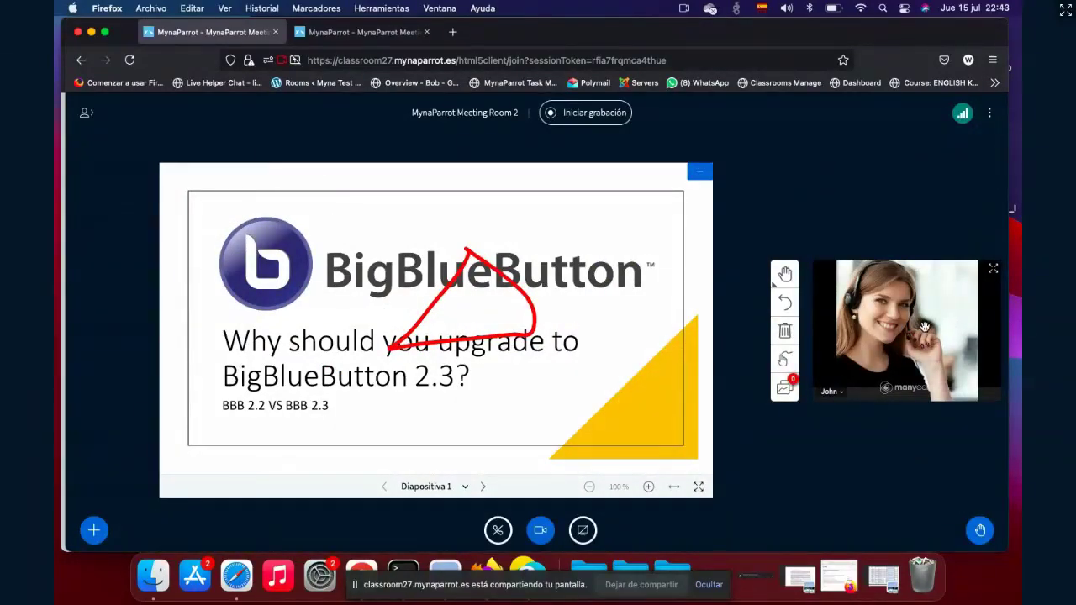
Try to move the webcam from beside the presentation to the area above it.
{"action": "left_click_drag", "start_coordinate": [925, 326], "coordinate": [780, 125]}
{"action": "left_click_drag", "start_coordinate": [891, 324], "coordinate": [610, 168]}
{"action": "left_click_drag", "start_coordinate": [836, 292], "coordinate": [578, 118]}
{"action": "left_click_drag", "start_coordinate": [874, 294], "coordinate": [420, 107]}
{"action": "left_click_drag", "start_coordinate": [849, 278], "coordinate": [410, 140]}
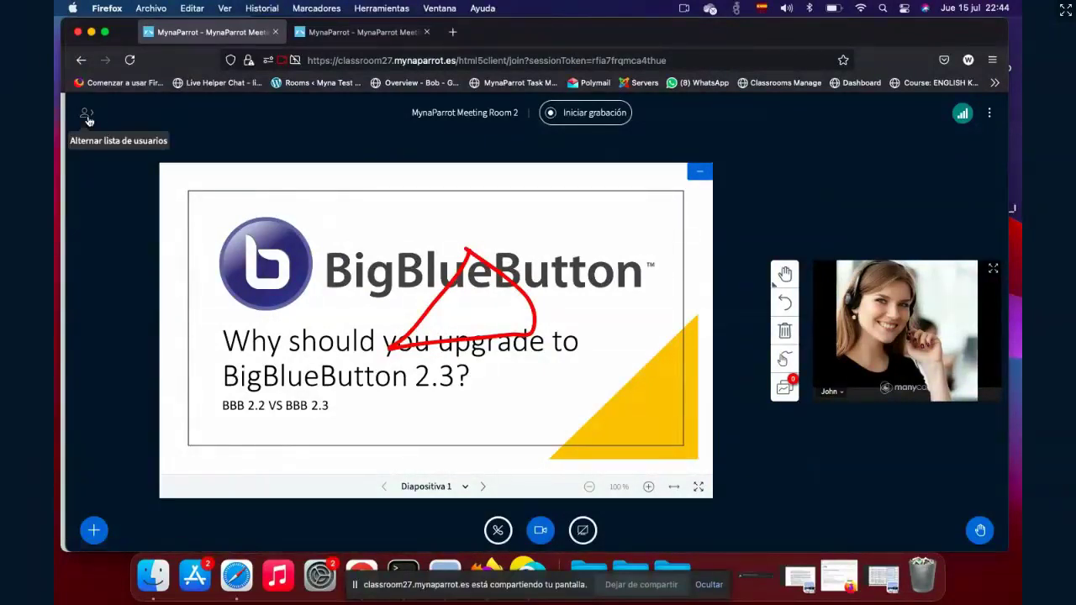
{"action": "left_click_drag", "start_coordinate": [848, 341], "coordinate": [466, 135]}
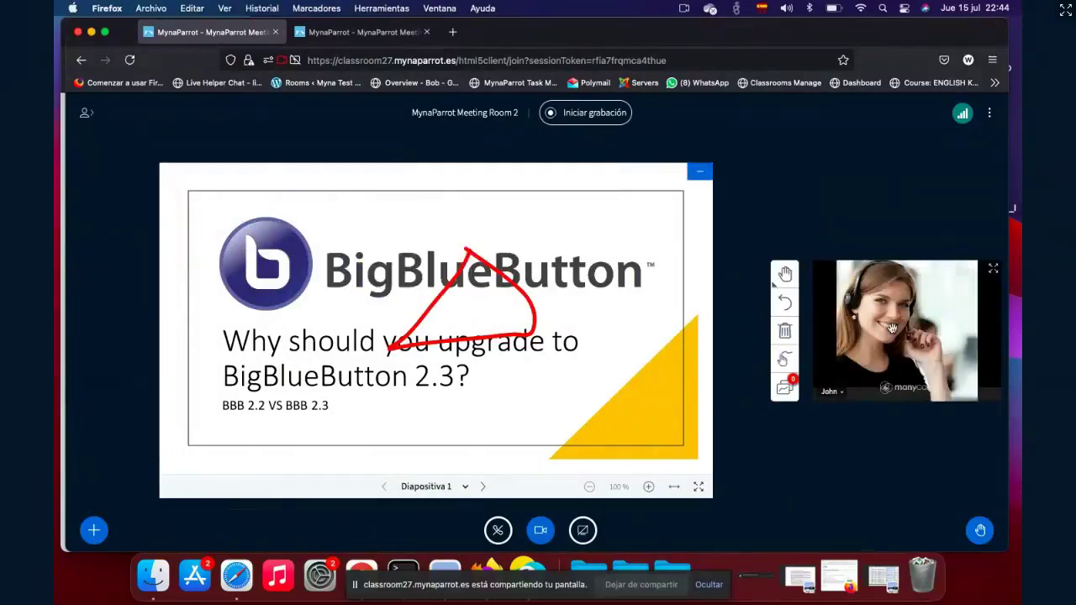
Dock the webcam below the presentation, and move it from there to above the presentation.
{"action": "left_click_drag", "start_coordinate": [892, 328], "coordinate": [479, 498]}
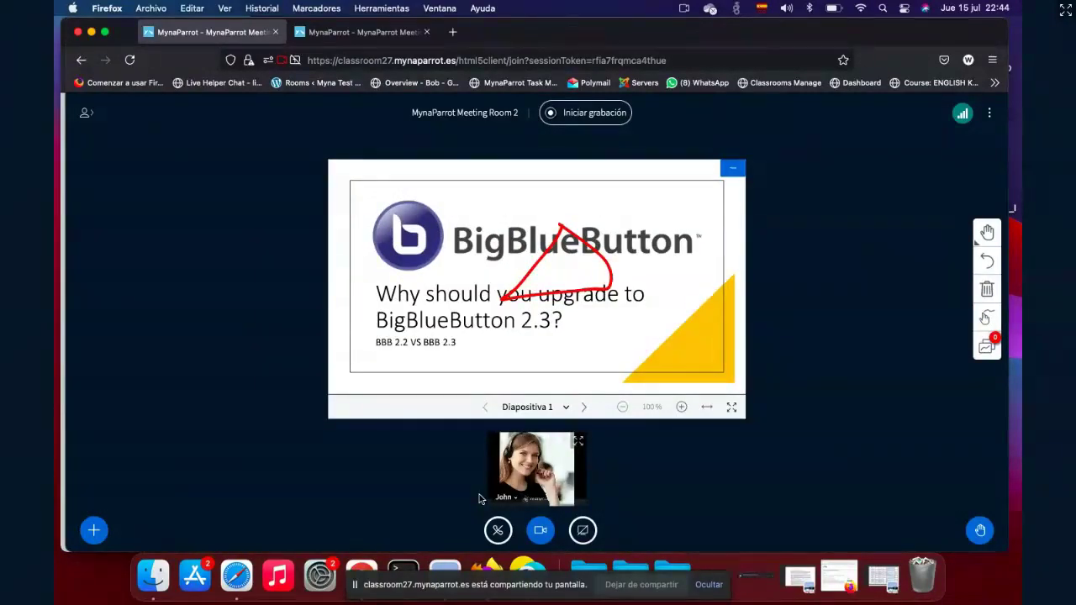
{"action": "left_click_drag", "start_coordinate": [519, 476], "coordinate": [507, 173]}
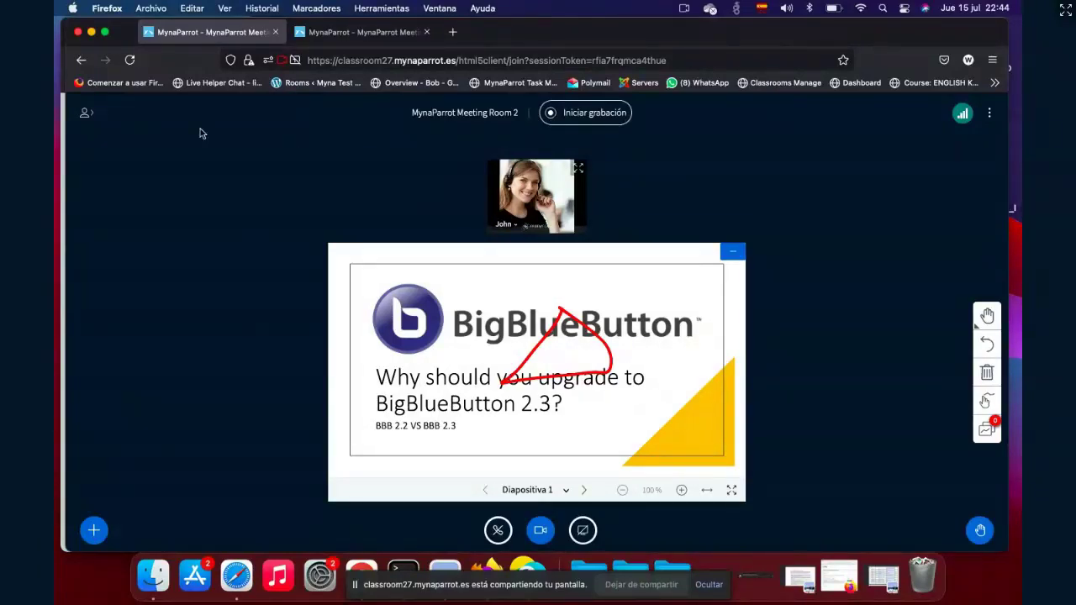
Show the user list and try to move the webcam down from above the presentation.
{"action": "left_click", "coordinate": [84, 113]}
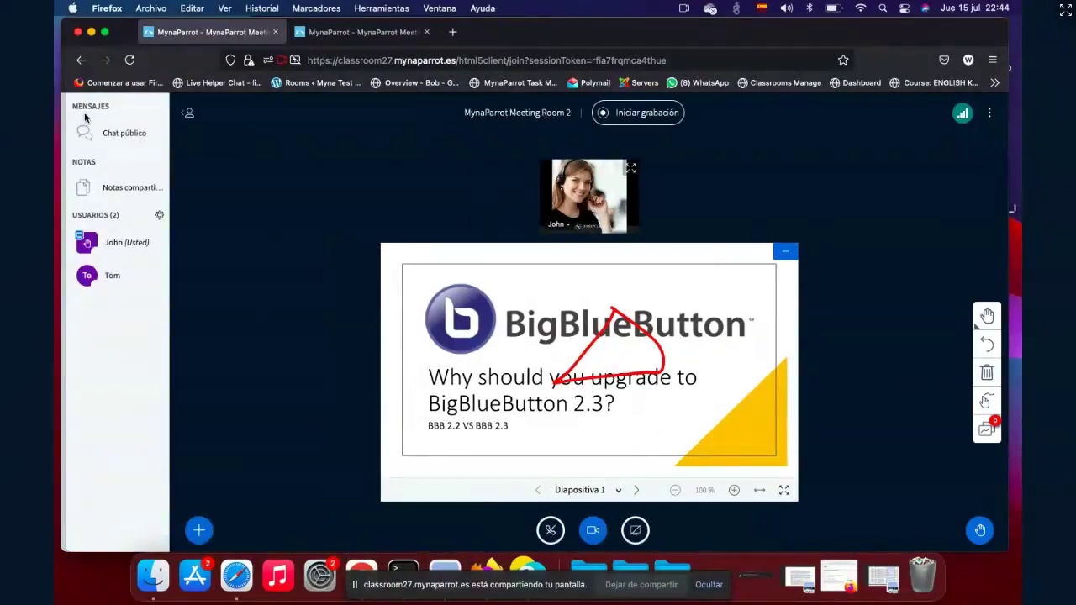
{"action": "left_click_drag", "start_coordinate": [564, 208], "coordinate": [538, 304]}
{"action": "left_click_drag", "start_coordinate": [588, 202], "coordinate": [565, 342]}
{"action": "left_click_drag", "start_coordinate": [588, 202], "coordinate": [557, 340]}
{"action": "left_click_drag", "start_coordinate": [594, 190], "coordinate": [545, 326]}
Hide and show the user list twice to demonstrate how the webcam and presentation layout adapts.
{"action": "left_click", "coordinate": [187, 113]}
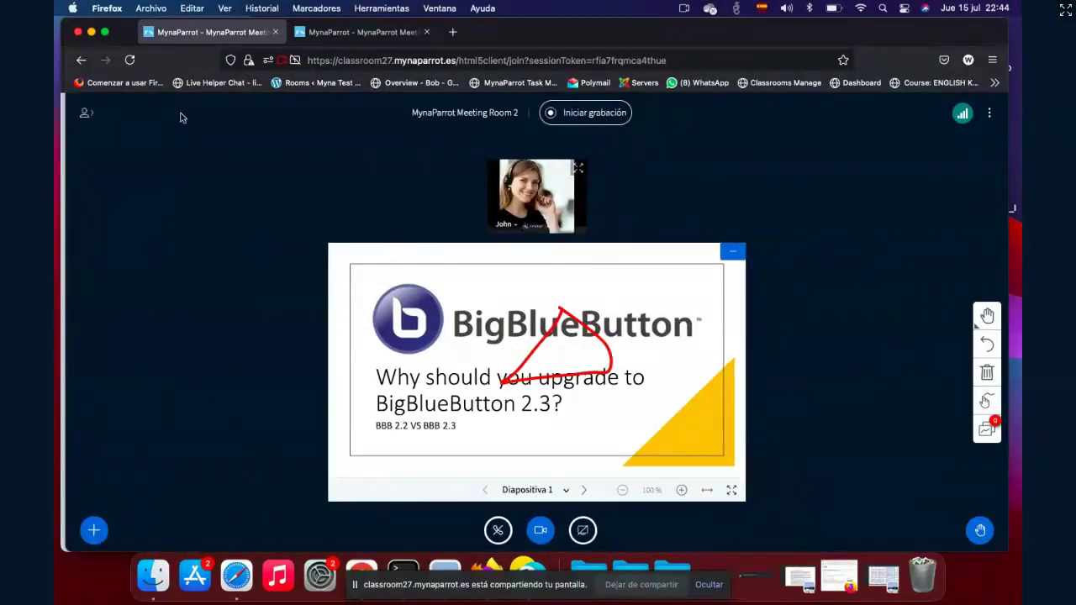
{"action": "left_click", "coordinate": [85, 116]}
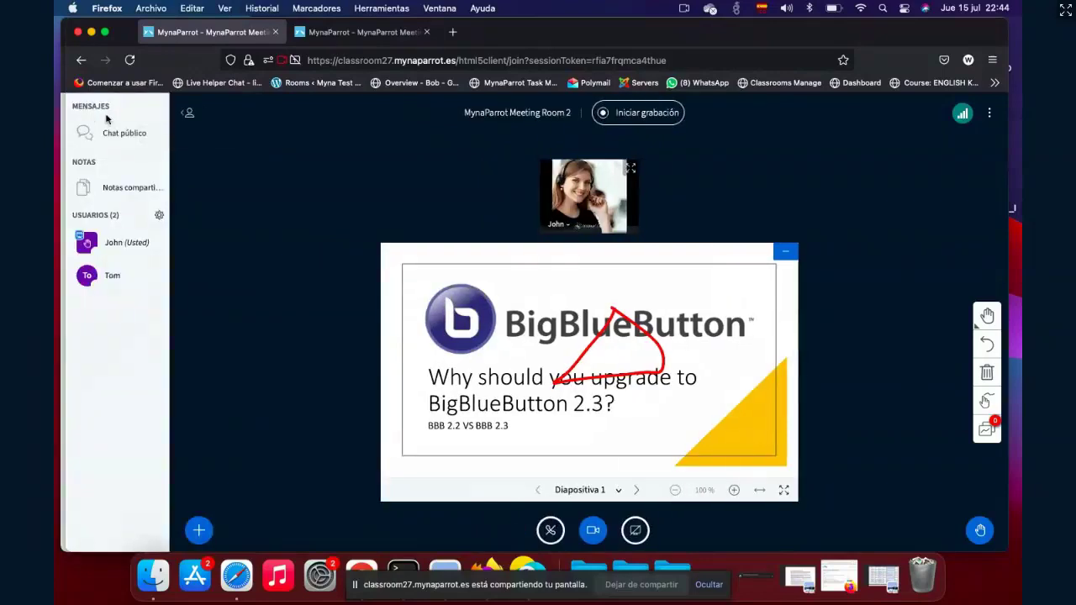
{"action": "left_click", "coordinate": [183, 118]}
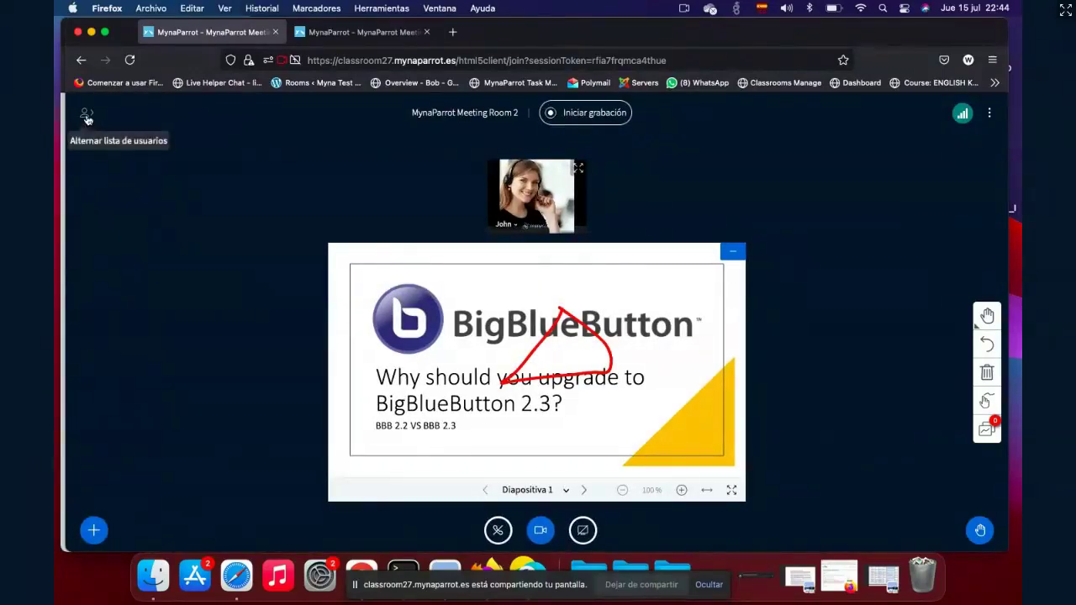
{"action": "left_click", "coordinate": [87, 116]}
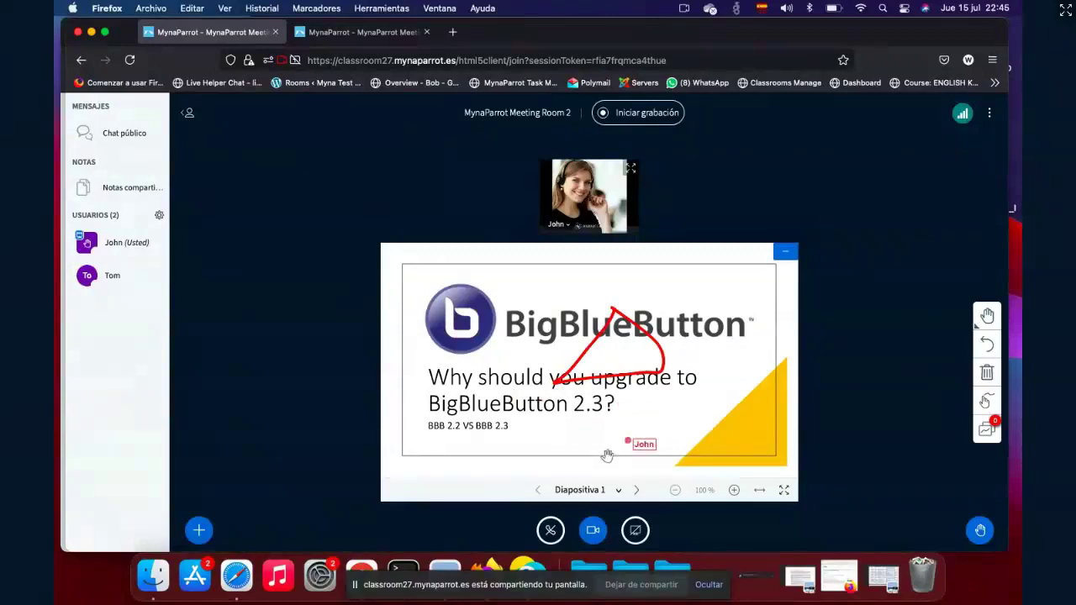
Select Cámara FaceTime HD in the webcam settings, but stop all webcam sharing and block the camera permission request.
{"action": "left_click", "coordinate": [593, 531]}
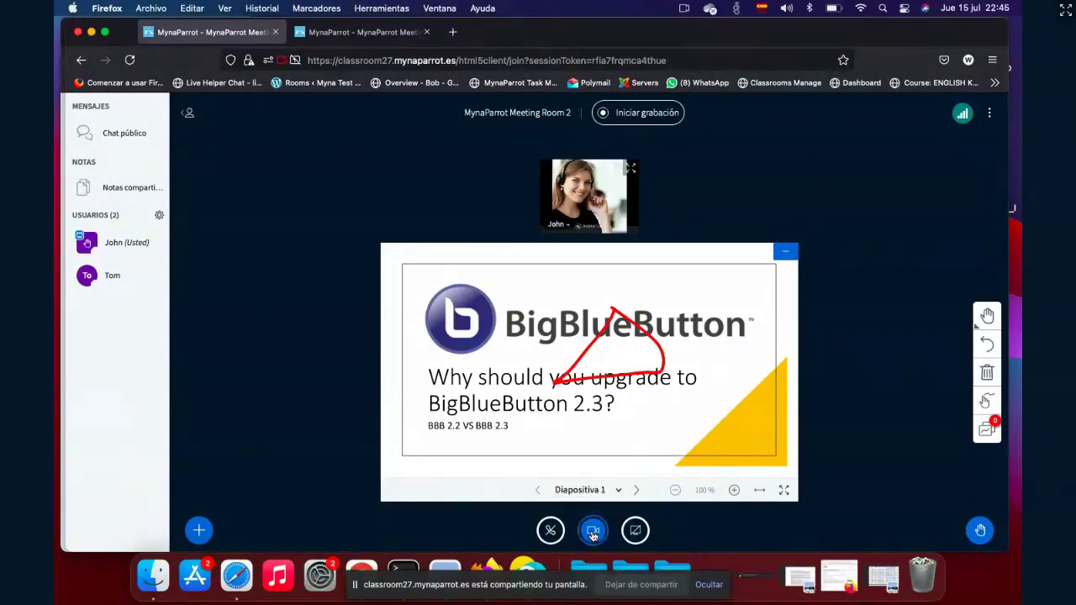
{"action": "left_click", "coordinate": [600, 336]}
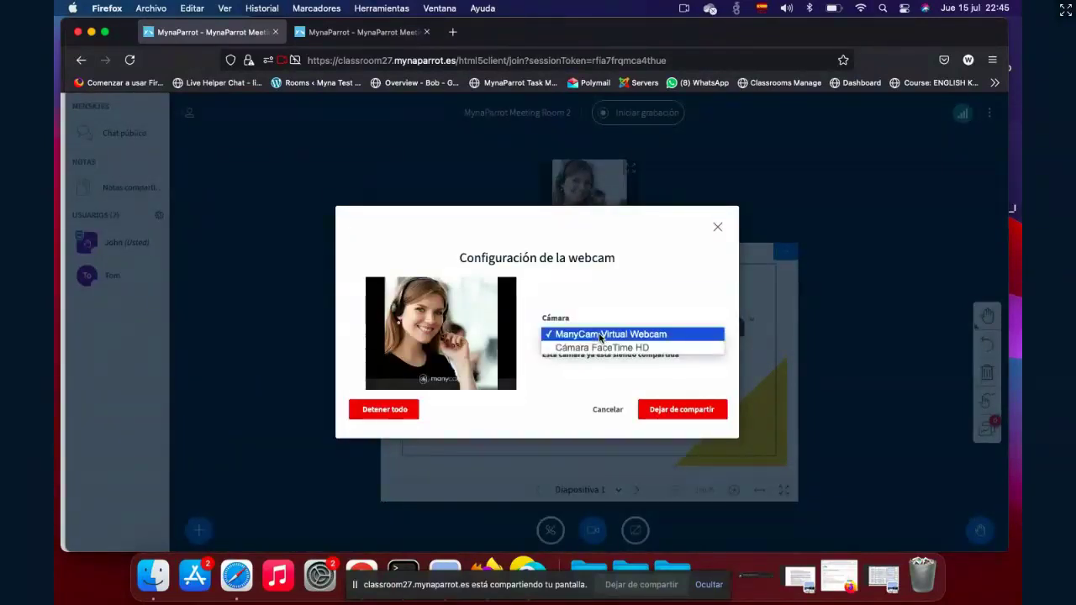
{"action": "left_click", "coordinate": [602, 349]}
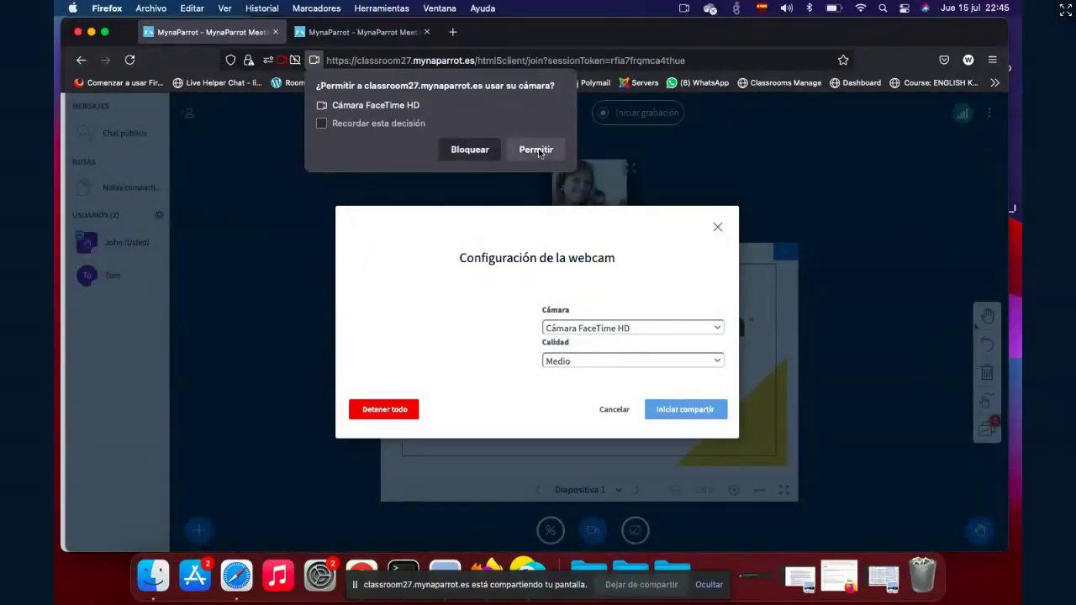
{"action": "left_click", "coordinate": [401, 415]}
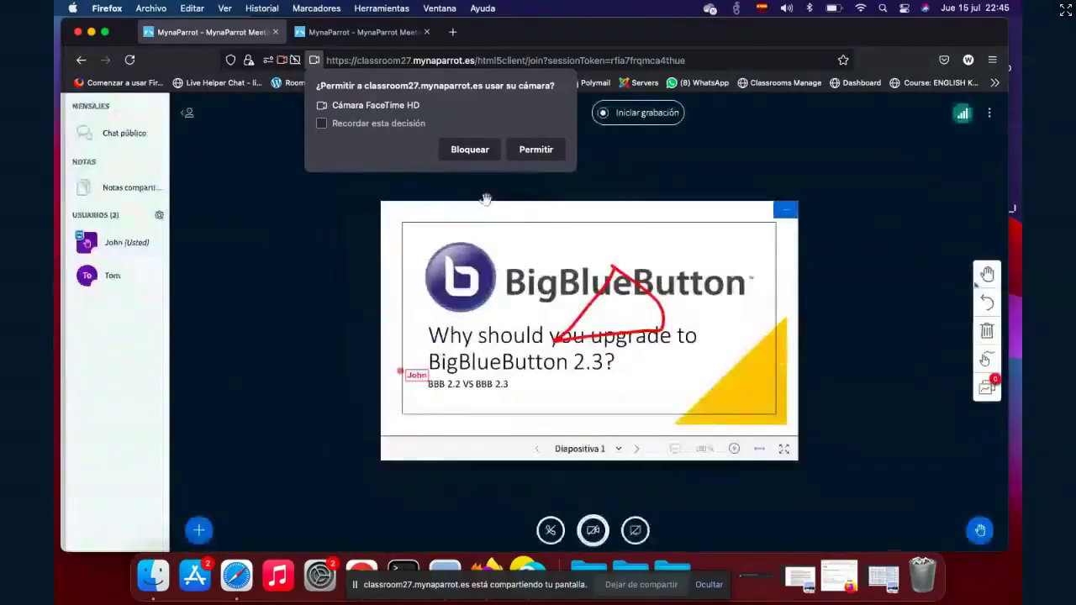
{"action": "left_click", "coordinate": [490, 153]}
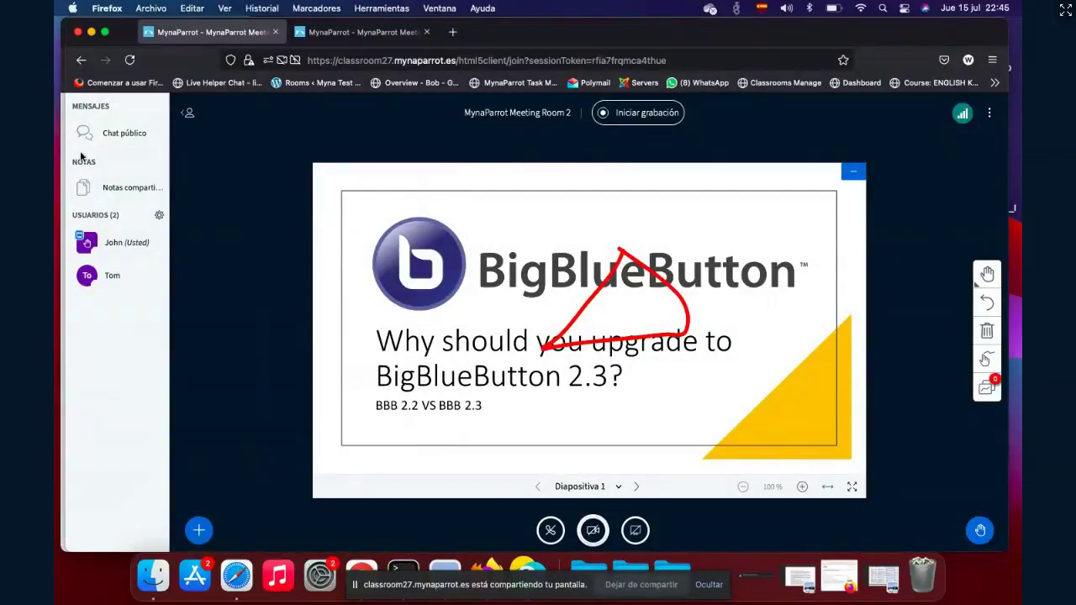
Narrow the Meeting Room 2 window back to the side-by-side layout and compare the user management options of both rooms.
{"action": "left_click_drag", "start_coordinate": [65, 150], "coordinate": [545, 160]}
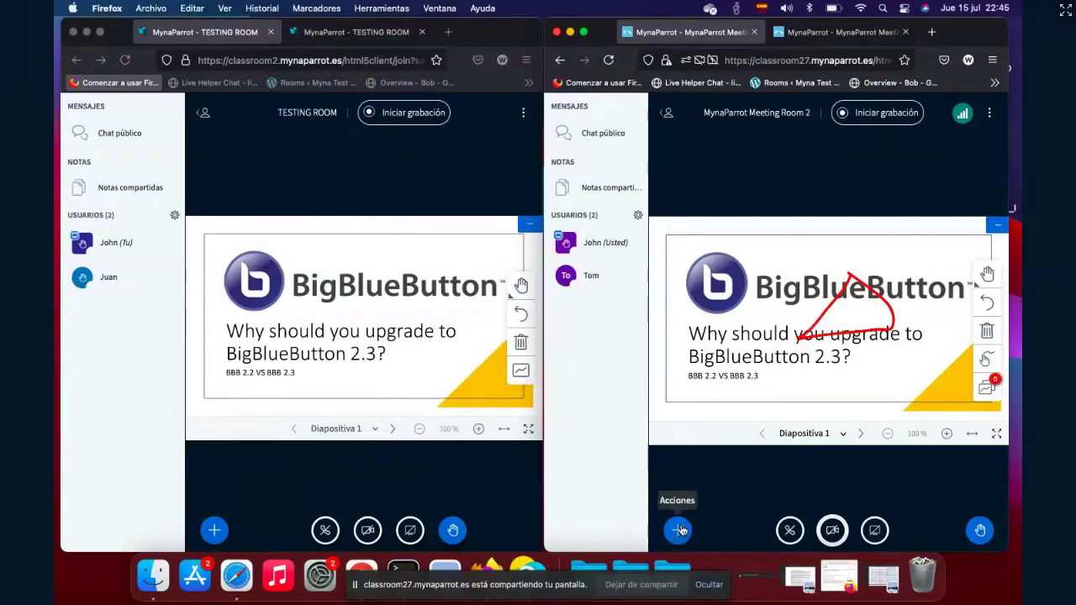
{"action": "left_click", "coordinate": [638, 216]}
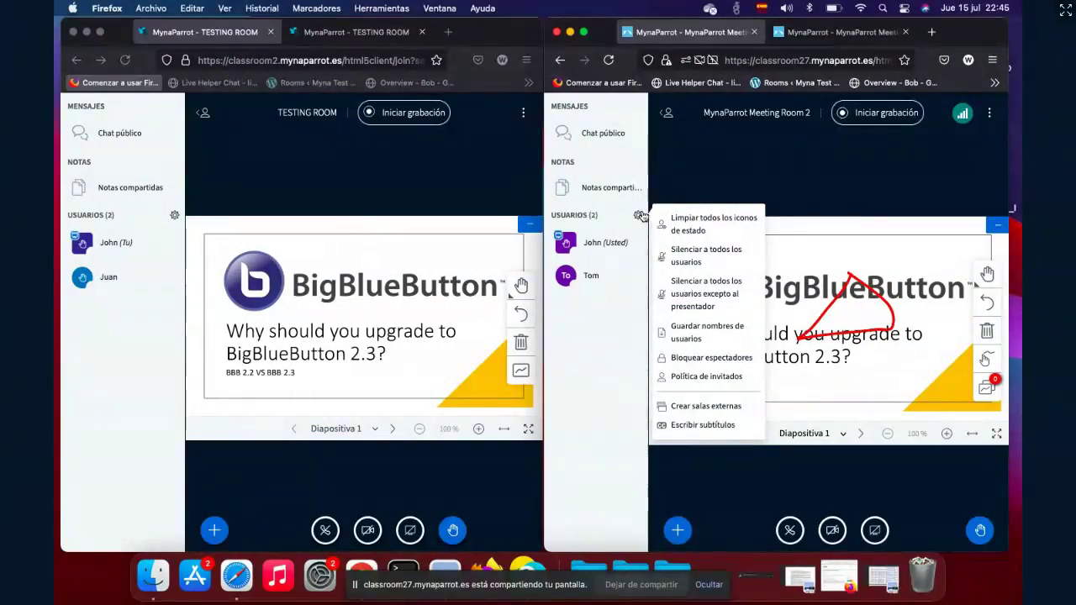
{"action": "left_click", "coordinate": [176, 216]}
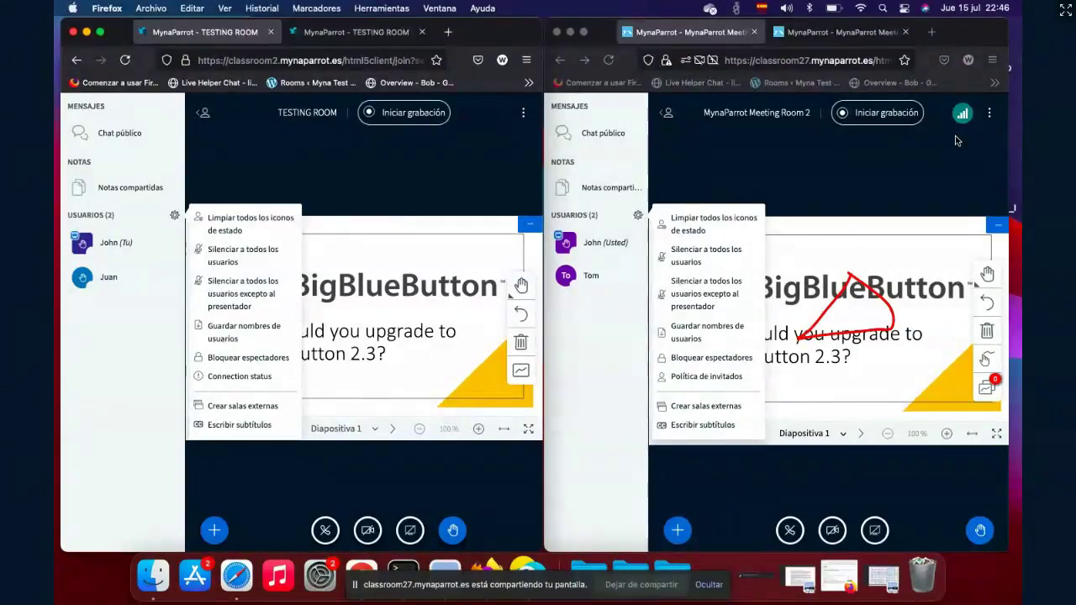
View the connection status reports of the Testing Room and Meeting Room 2, and close both.
{"action": "left_click", "coordinate": [265, 379]}
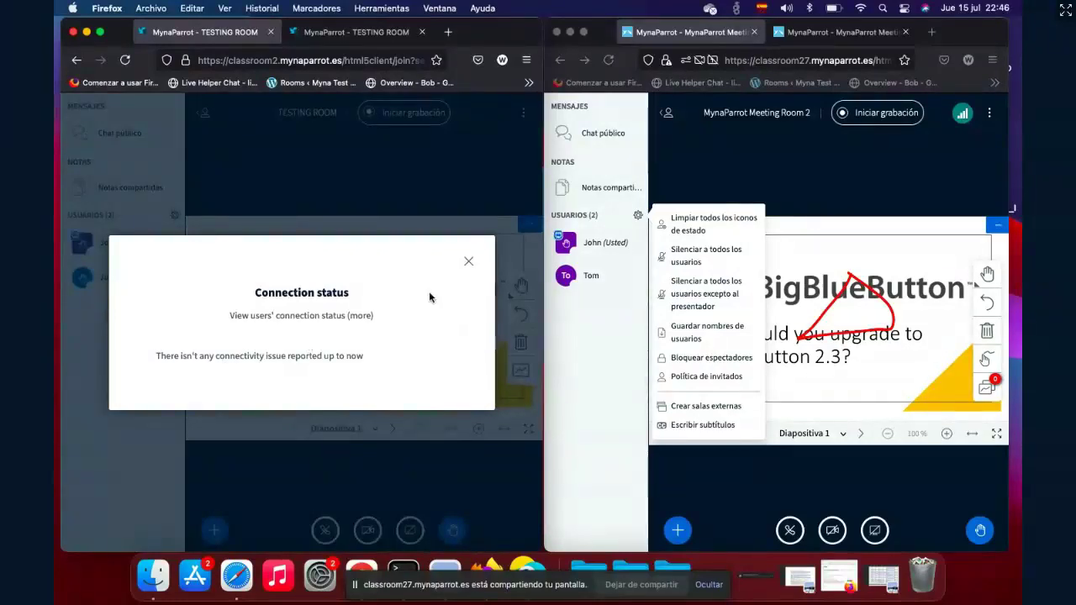
{"action": "left_click", "coordinate": [960, 114]}
{"action": "left_click", "coordinate": [962, 114]}
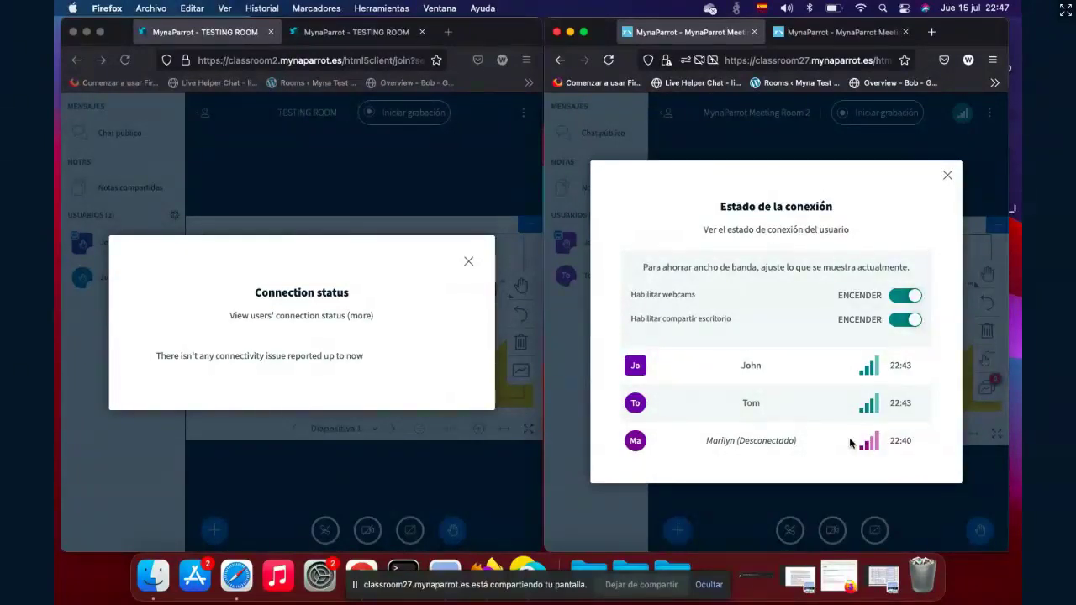
{"action": "left_click", "coordinate": [947, 178]}
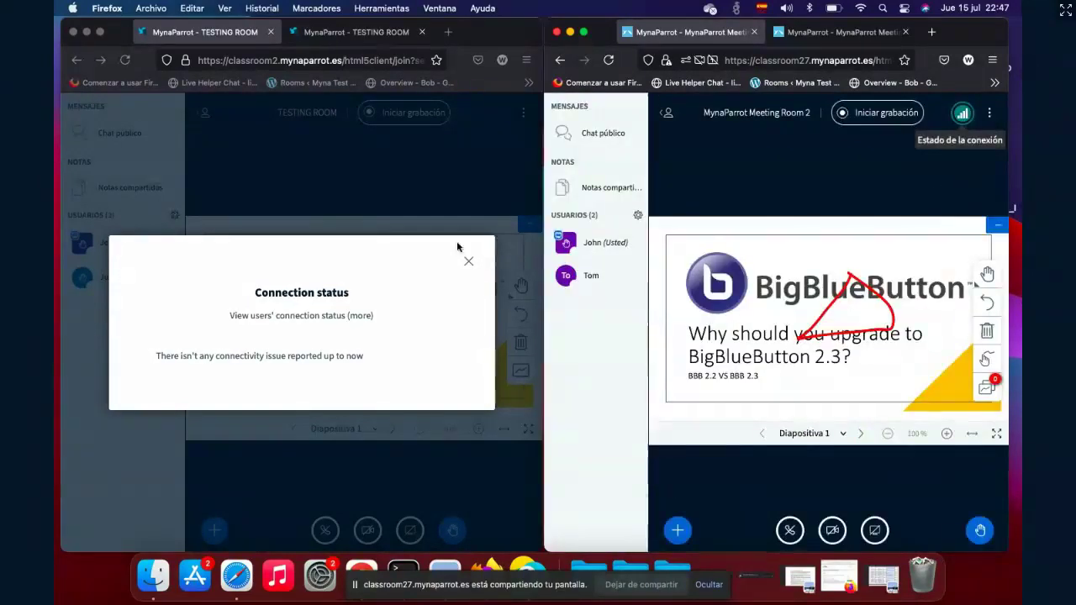
{"action": "left_click", "coordinate": [469, 264]}
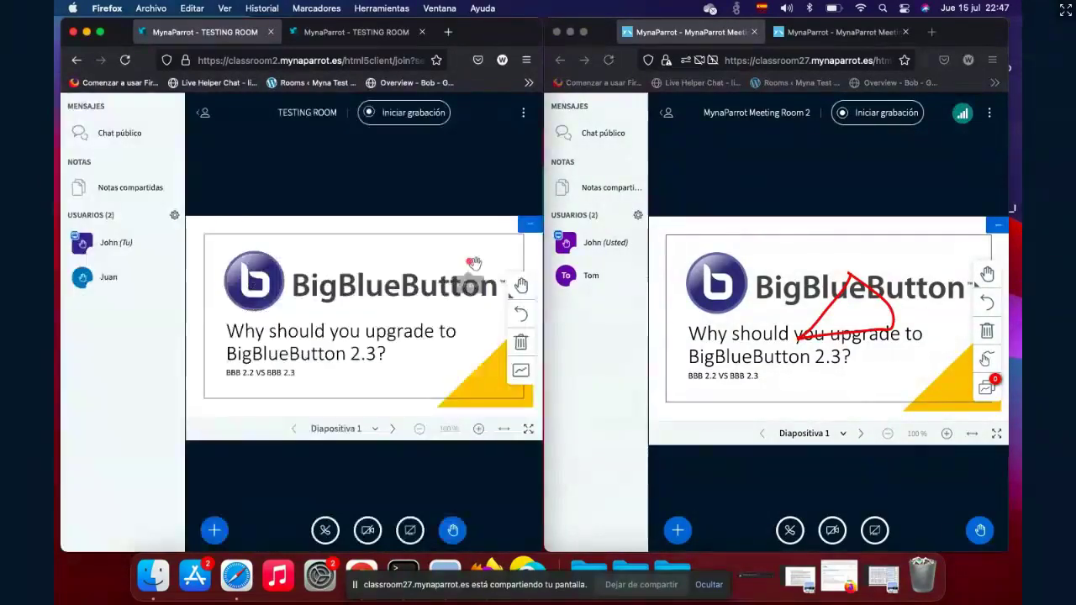
Compare the user management options and the individual viewer's options between Meeting Room 2 and the Testing Room.
{"action": "left_click", "coordinate": [638, 217]}
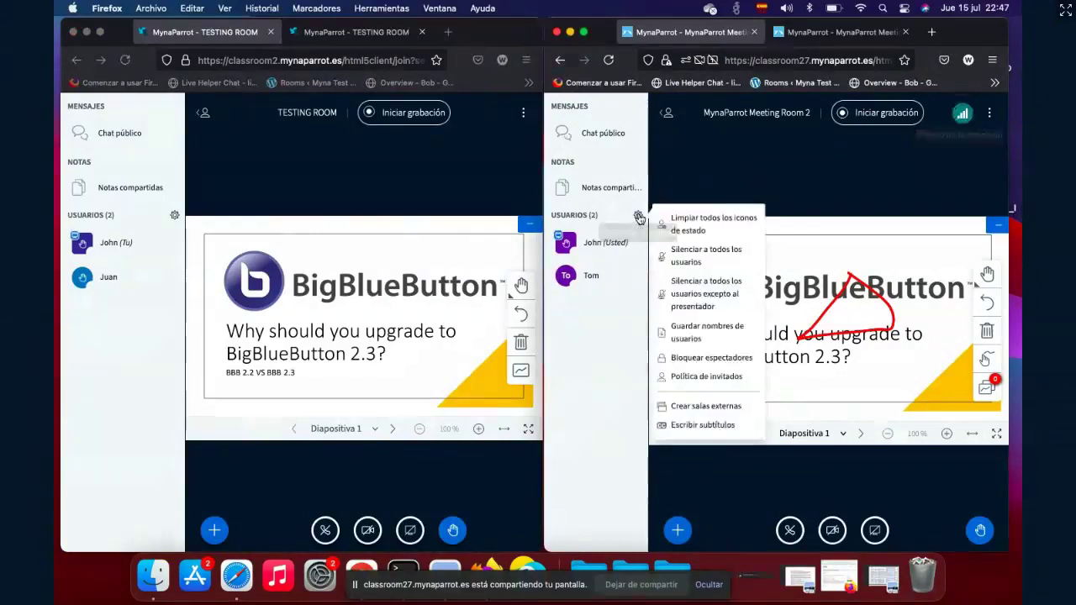
{"action": "left_click", "coordinate": [175, 216]}
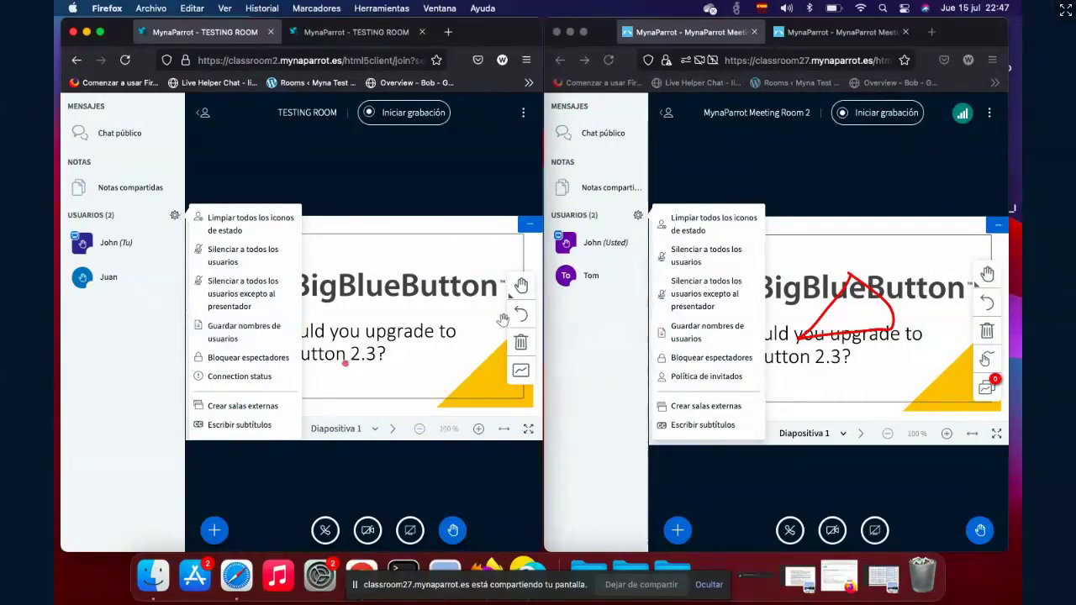
{"action": "left_click", "coordinate": [589, 280]}
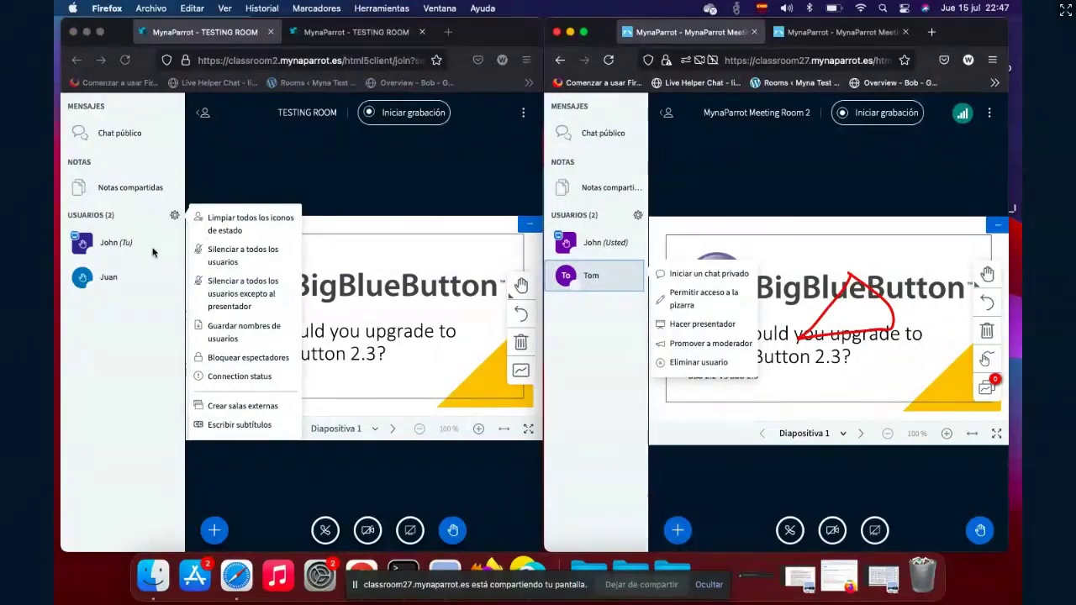
{"action": "left_click", "coordinate": [116, 282]}
{"action": "left_click", "coordinate": [116, 282]}
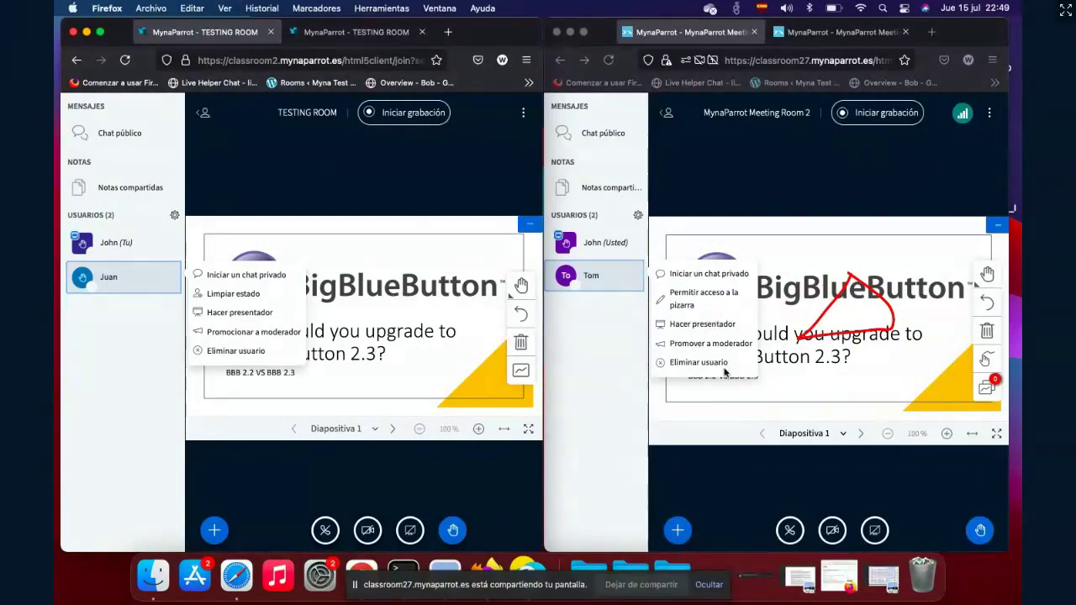
{"action": "left_click", "coordinate": [718, 439]}
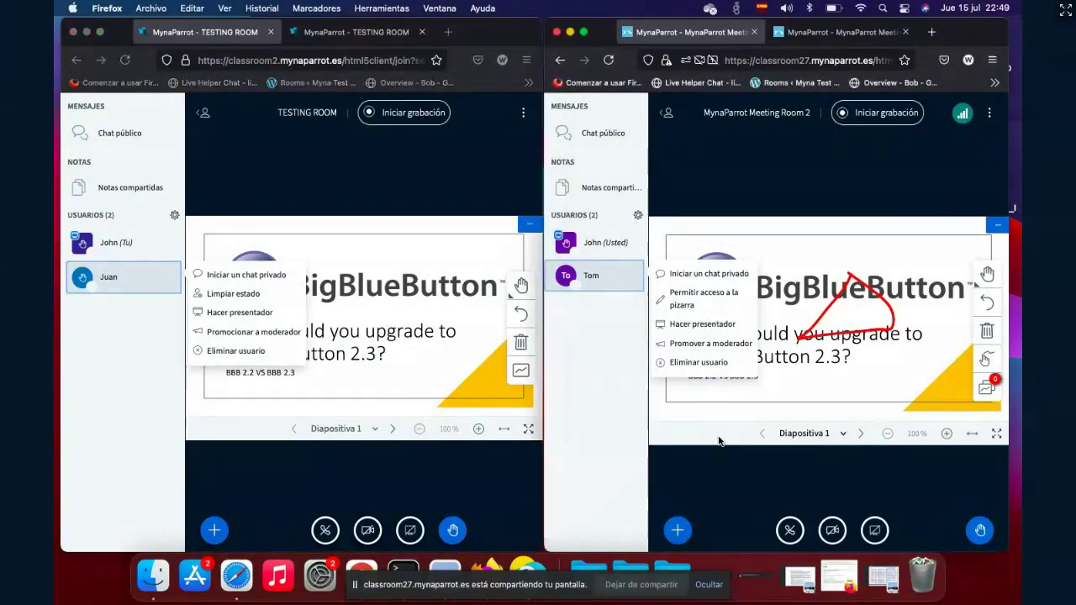
Review the guest policy (Política de invitados) choices of Meeting Room 2 and close them without choosing one.
{"action": "left_click", "coordinate": [639, 216]}
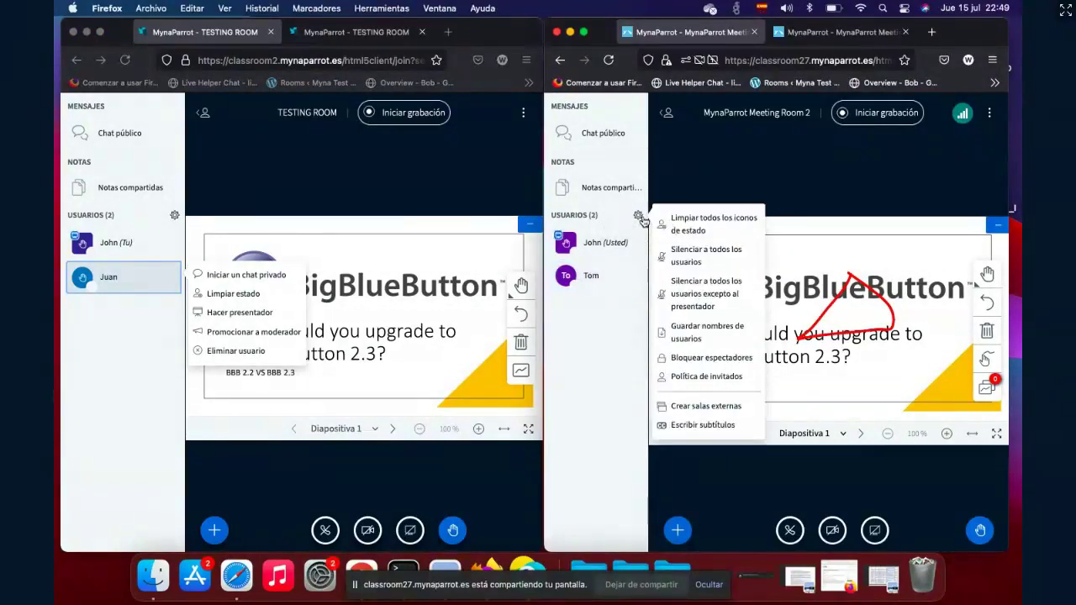
{"action": "left_click", "coordinate": [711, 378]}
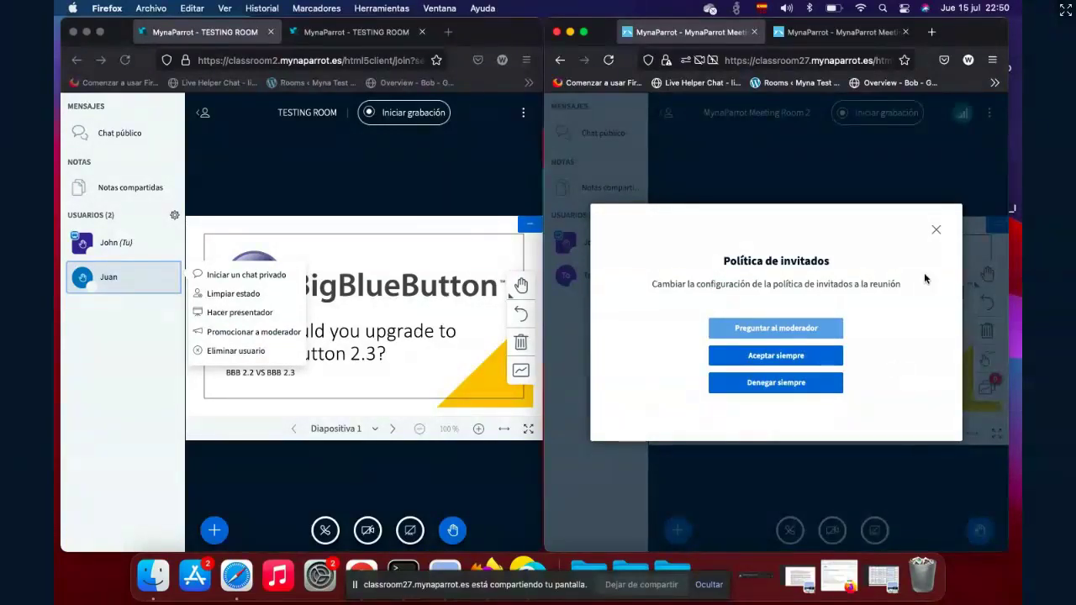
{"action": "left_click", "coordinate": [936, 229]}
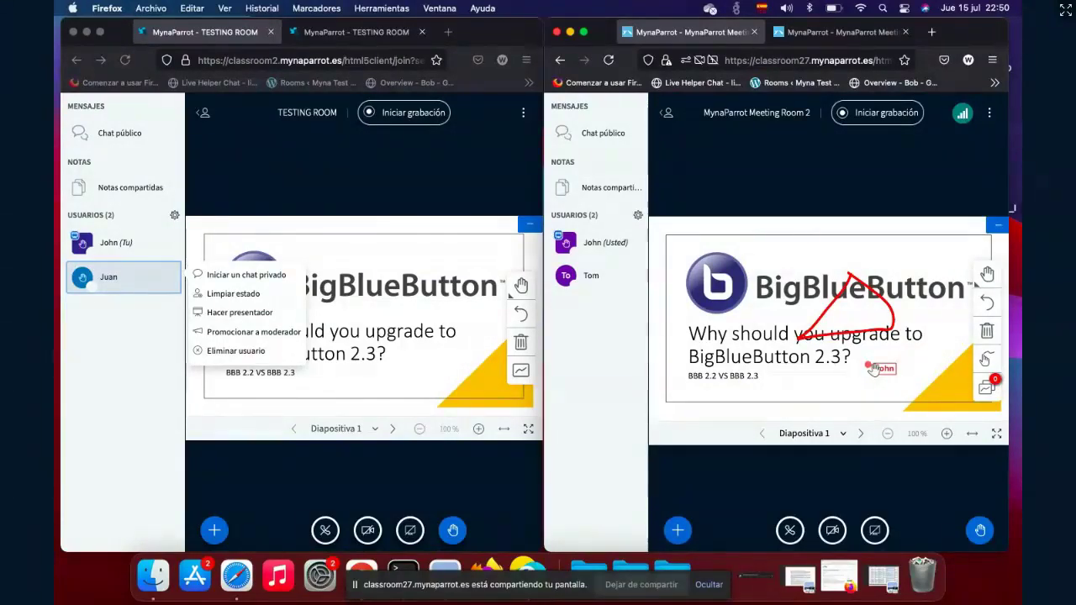
Compare the presenter actions of both rooms, and view the Testing Room's presentation manager before closing it.
{"action": "left_click", "coordinate": [680, 528]}
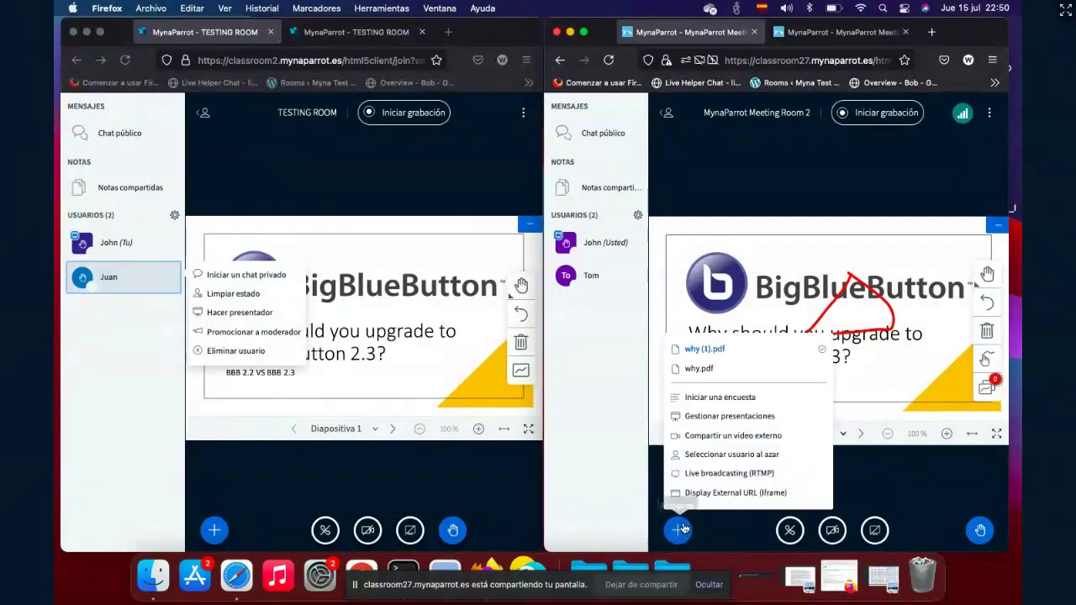
{"action": "left_click", "coordinate": [215, 531]}
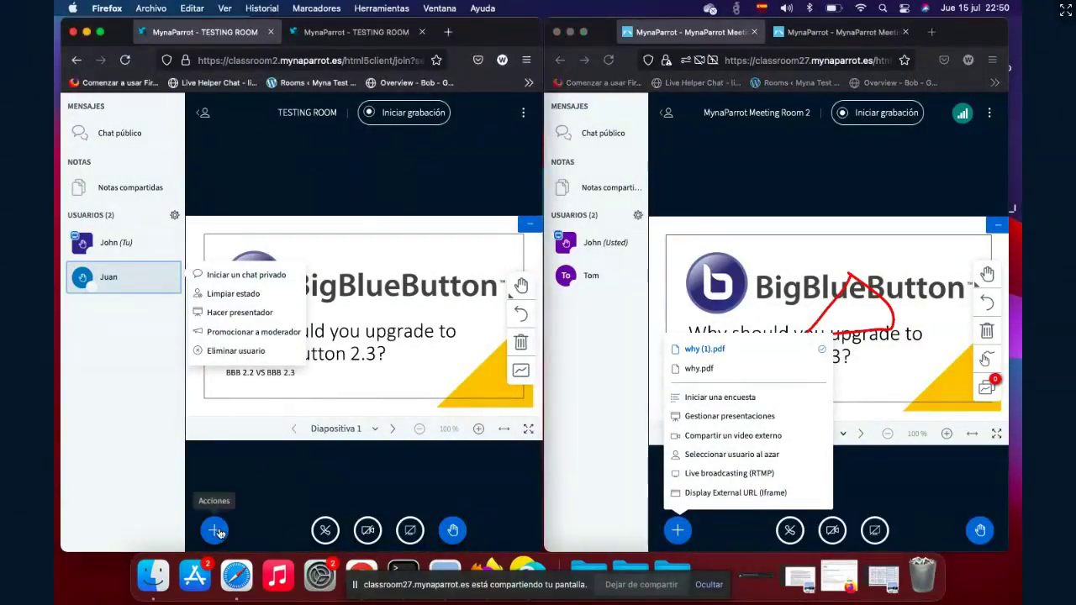
{"action": "left_click", "coordinate": [215, 530]}
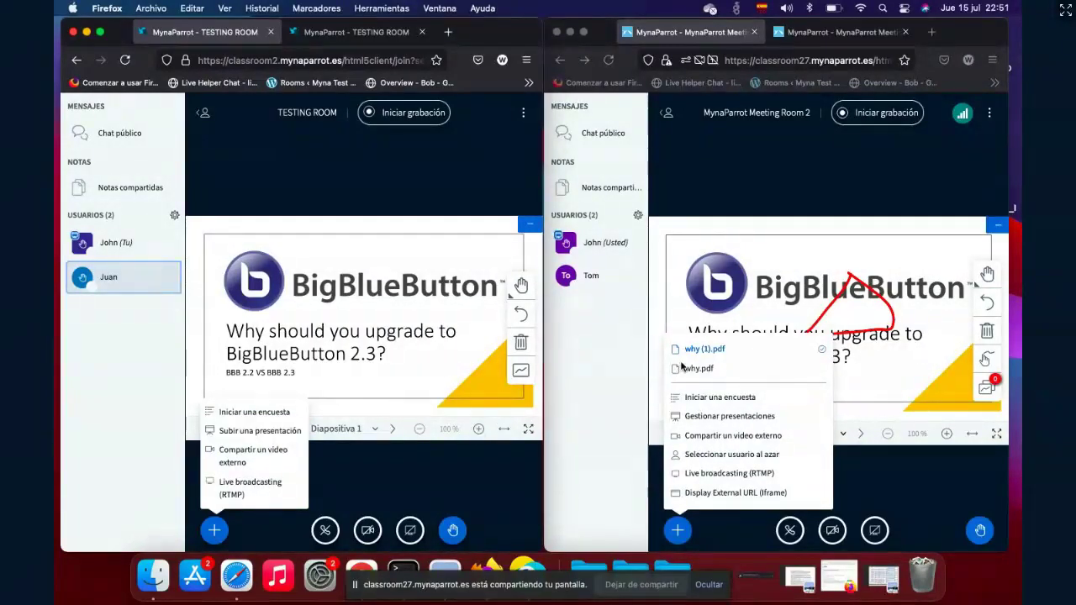
{"action": "left_click", "coordinate": [295, 443]}
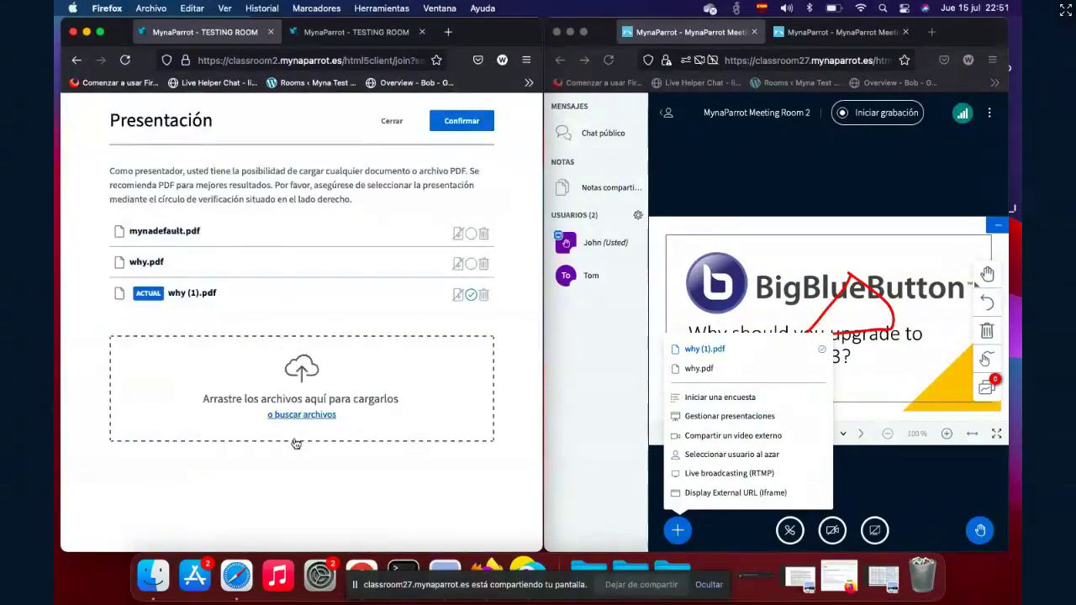
{"action": "left_click", "coordinate": [400, 123]}
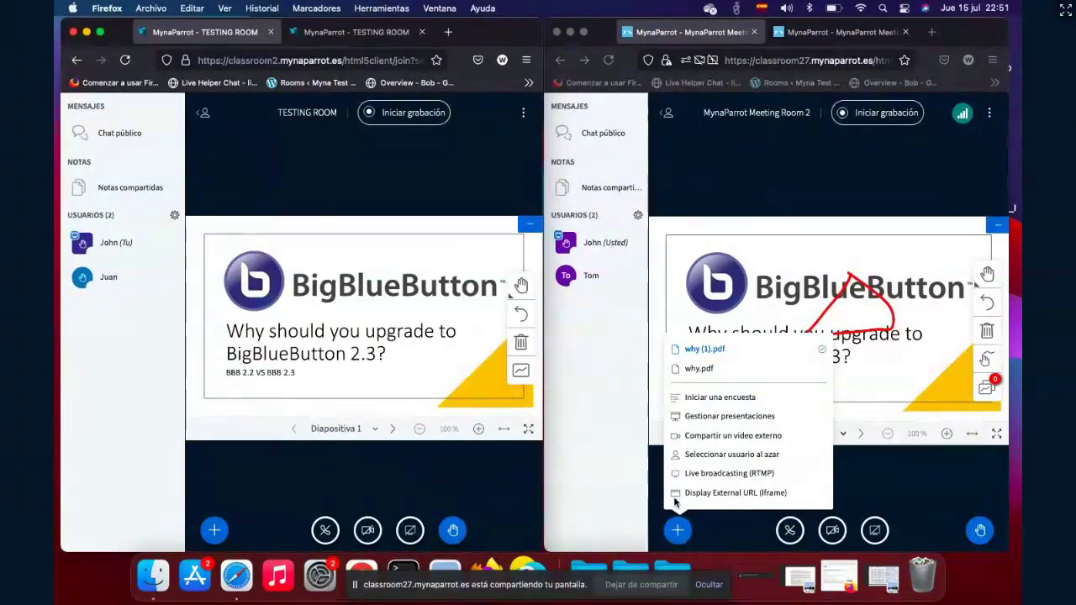
Upload why.pdf from the Descargas folder to Meeting Room 2 as its current presentation.
{"action": "left_click", "coordinate": [676, 531]}
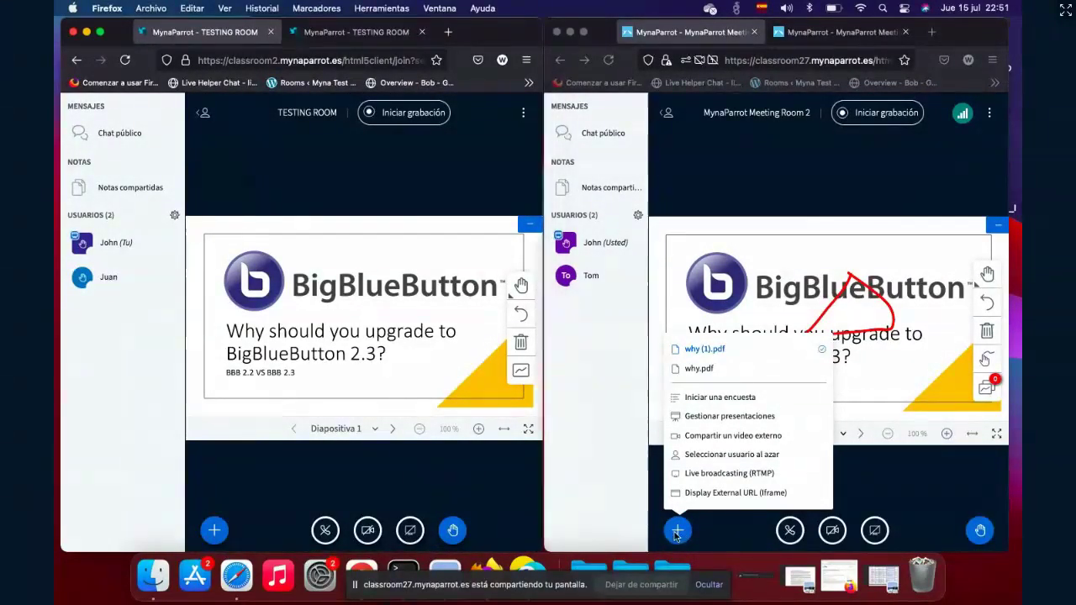
{"action": "left_click", "coordinate": [676, 532]}
{"action": "left_click", "coordinate": [677, 531]}
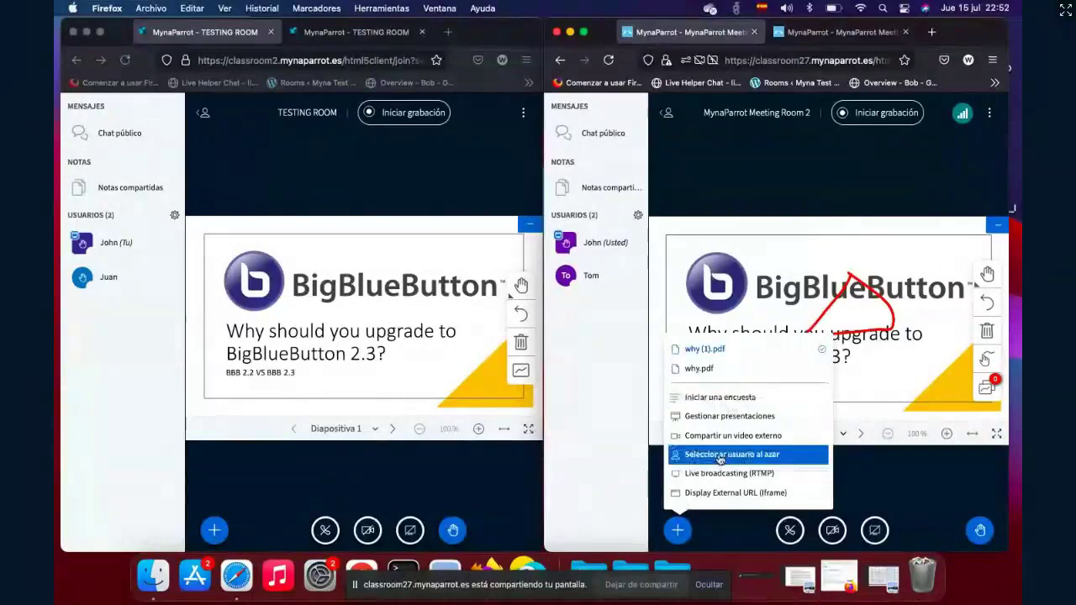
{"action": "left_click", "coordinate": [720, 417]}
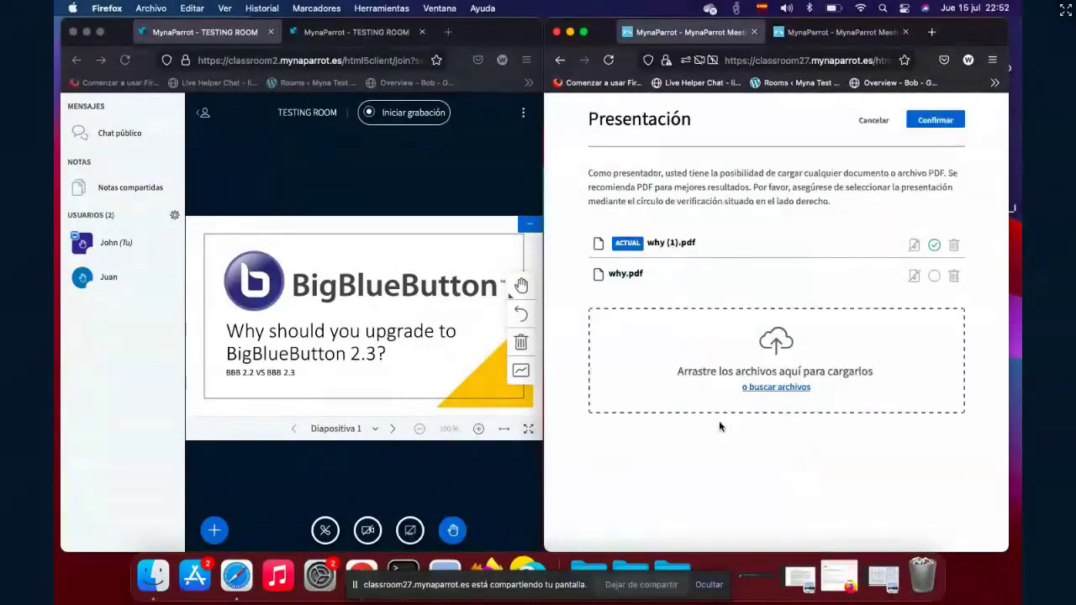
{"action": "left_click", "coordinate": [773, 387]}
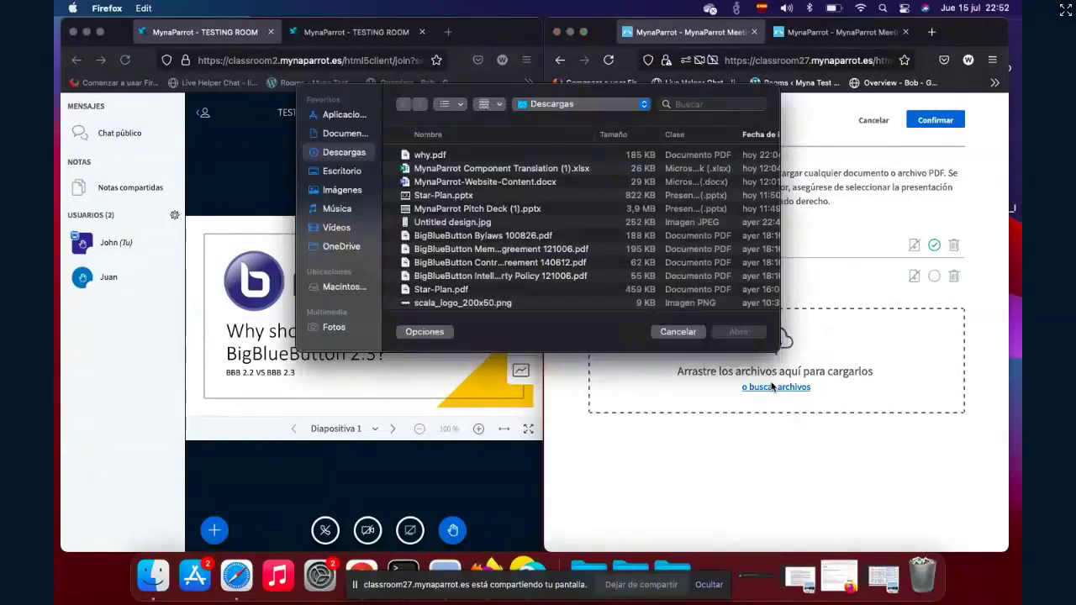
{"action": "left_click", "coordinate": [429, 154]}
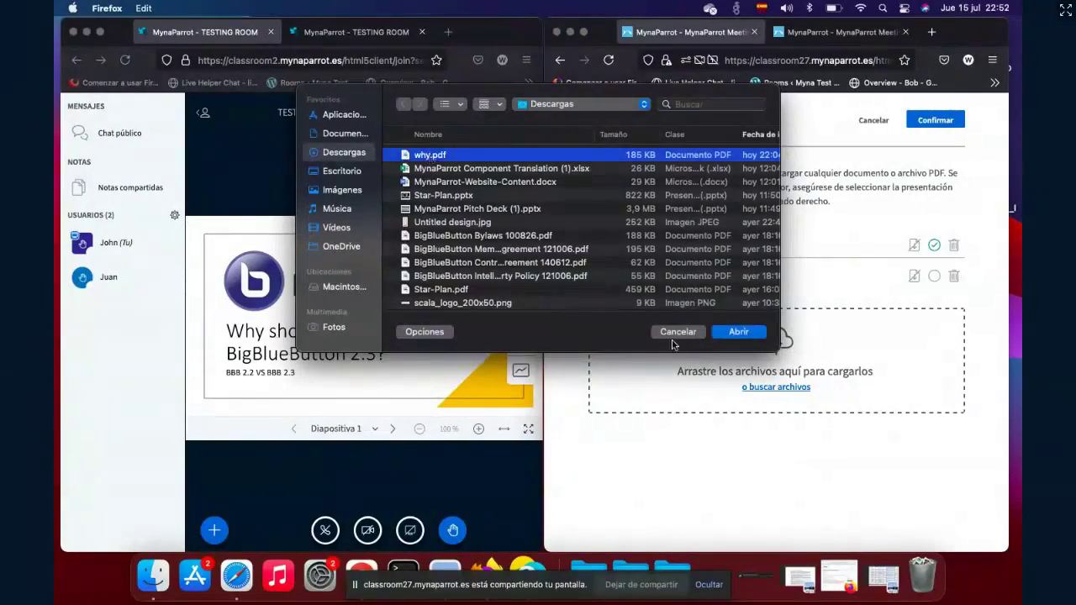
{"action": "left_click", "coordinate": [739, 333]}
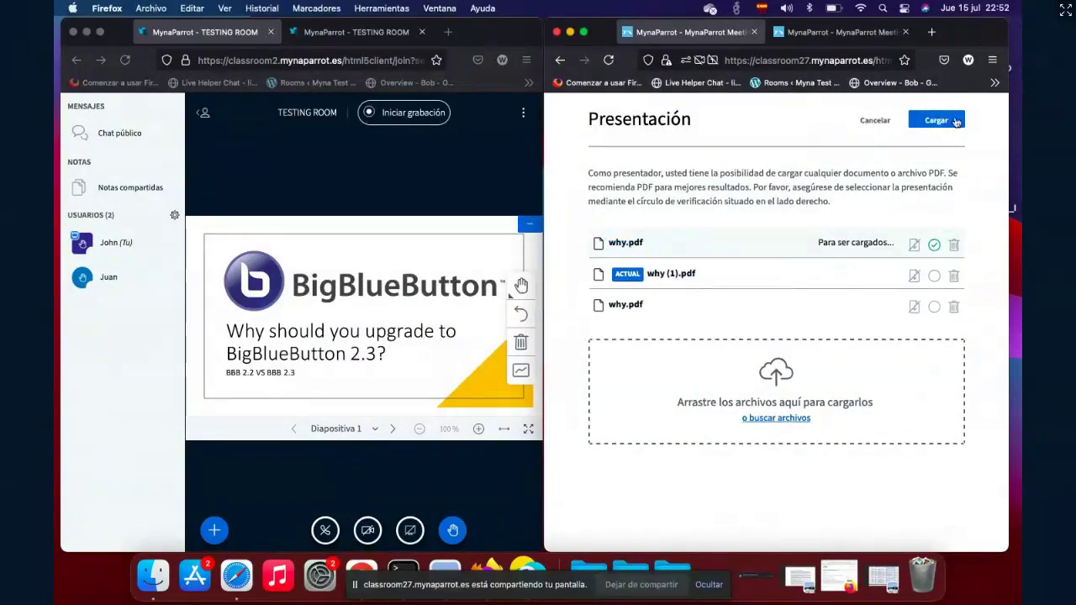
{"action": "left_click", "coordinate": [956, 122]}
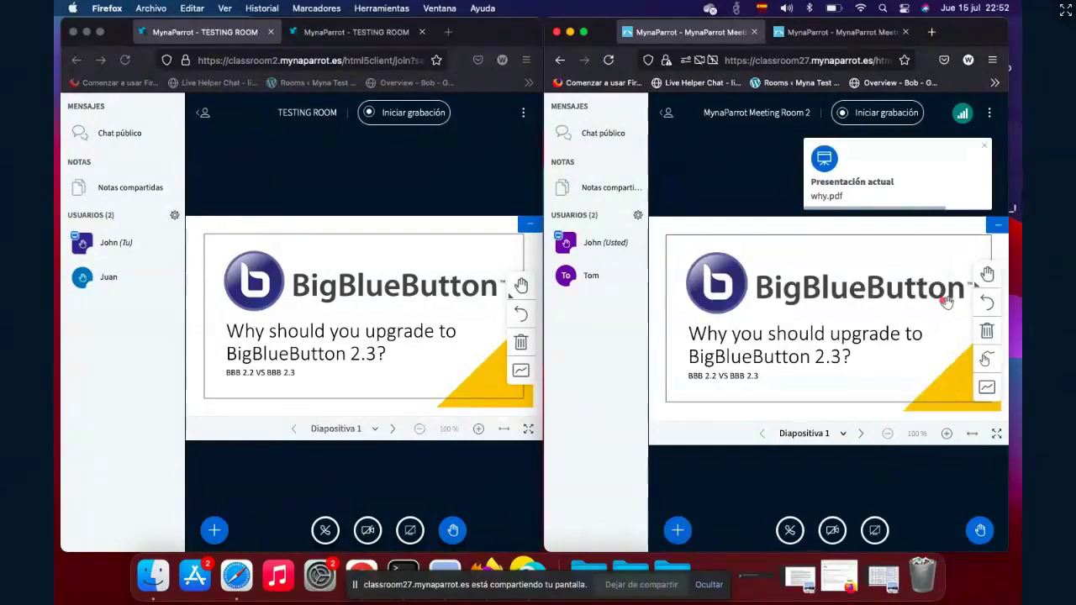
Examine the list of uploaded presentations and the presenter actions available in Meeting Room 2.
{"action": "left_click", "coordinate": [678, 530]}
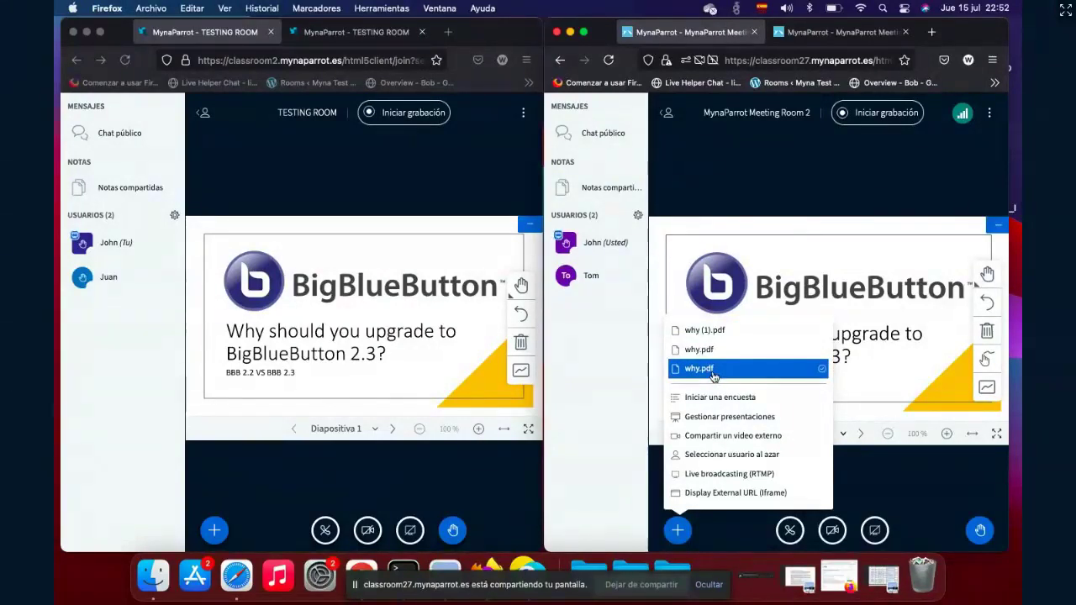
{"action": "left_click", "coordinate": [780, 264]}
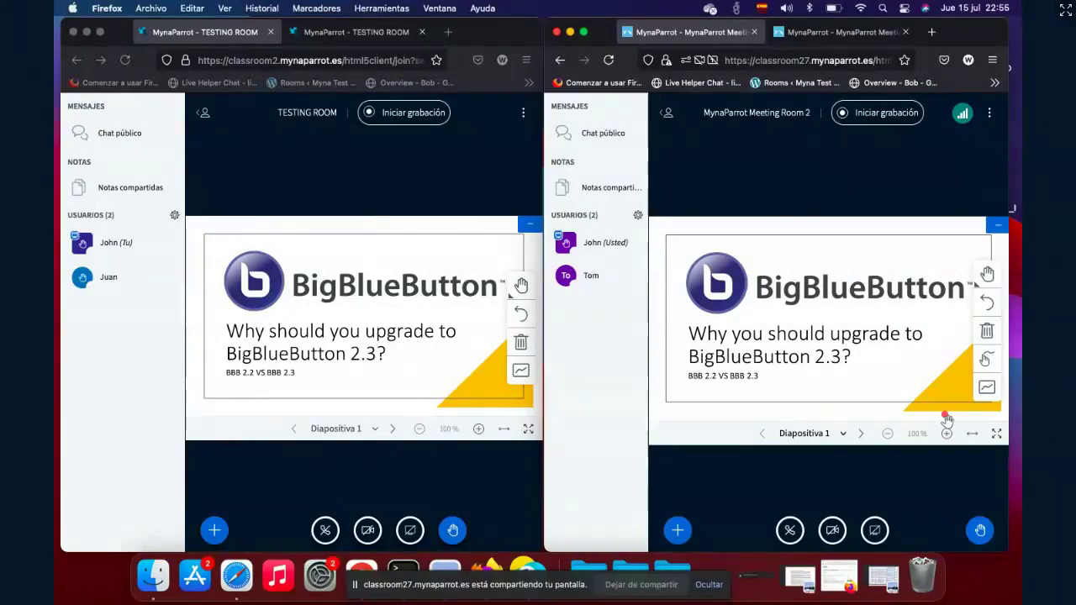
{"action": "left_click", "coordinate": [677, 530]}
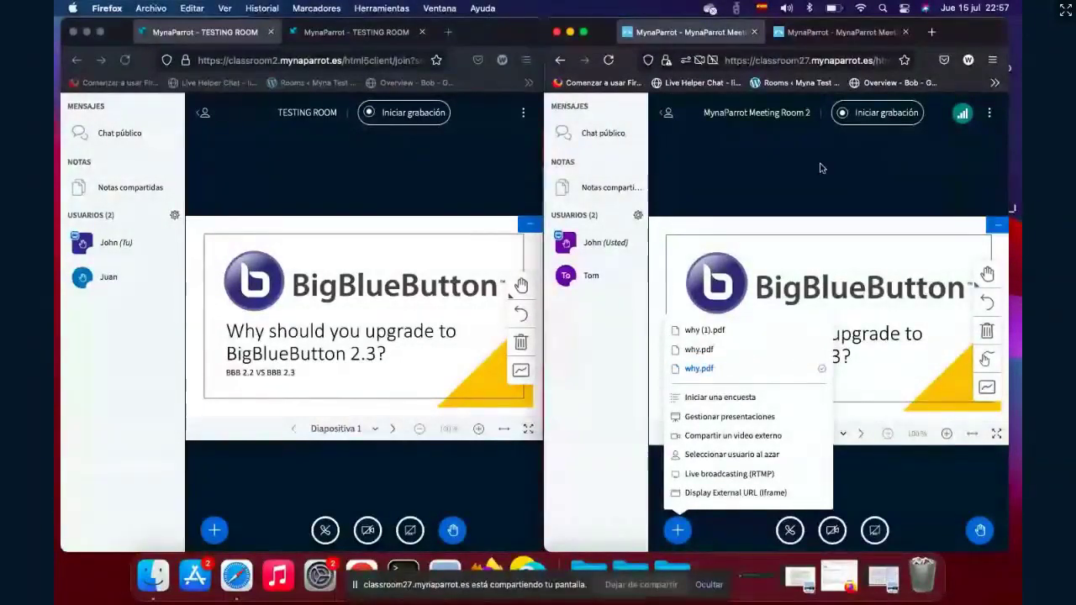
Switch to the MynaParrot meeting in Google Chrome, and return to the two side-by-side Firefox rooms.
{"action": "key", "text": "ctrl+Up"}
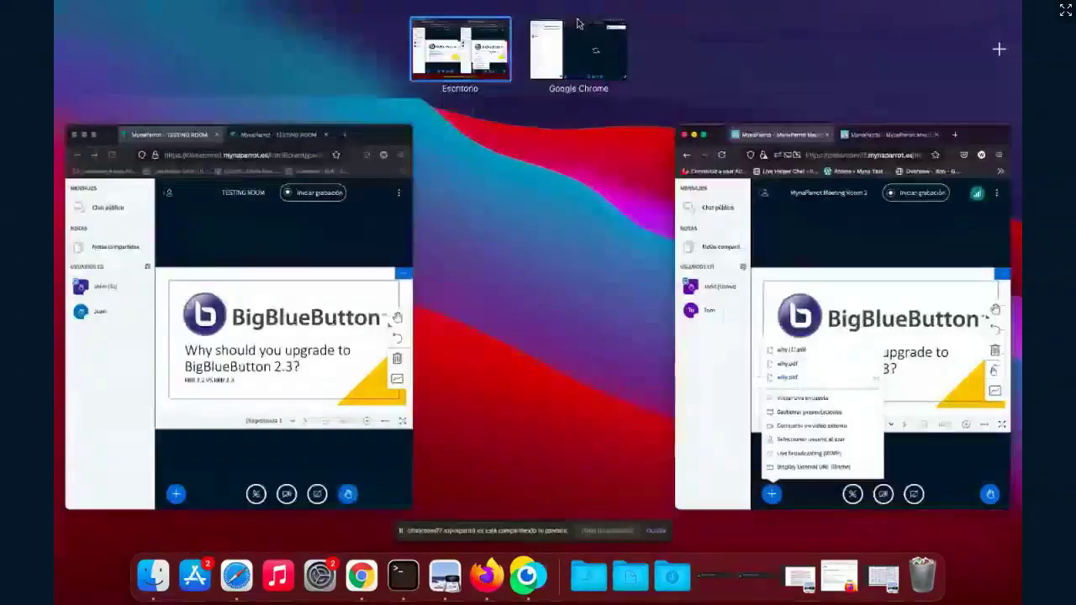
{"action": "left_click", "coordinate": [575, 33]}
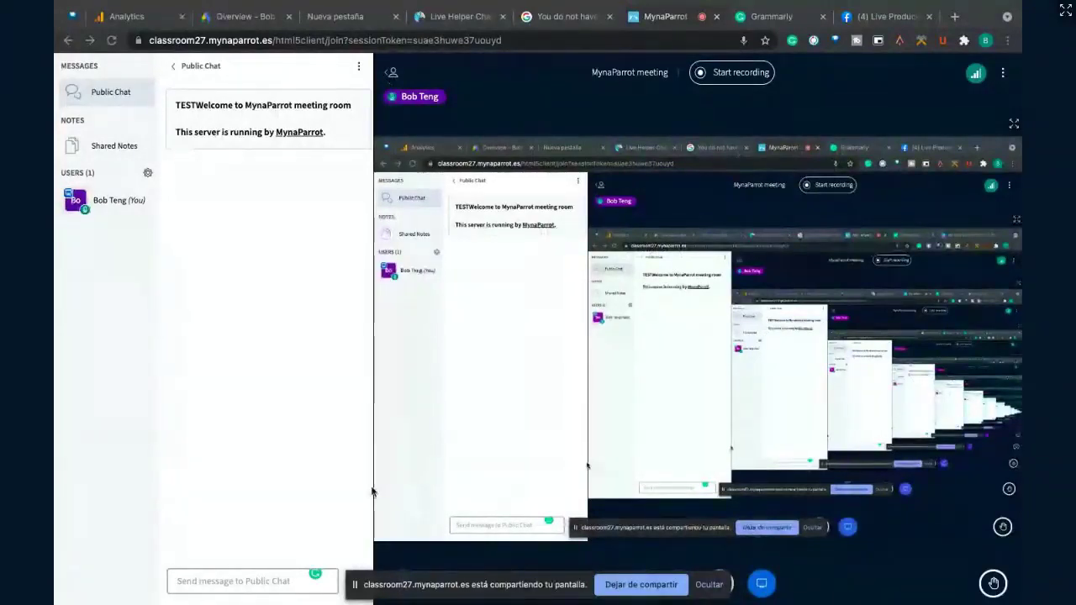
{"action": "key", "text": "ctrl+Up"}
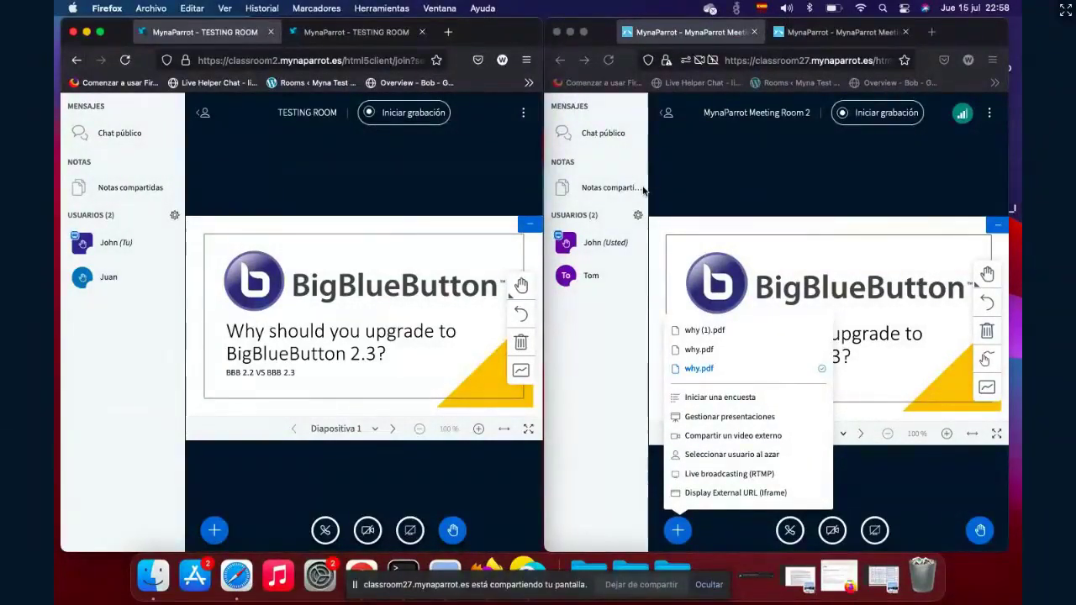
View both rooms from the viewers' sessions, and switch to the MynaParrot meeting in Google Chrome.
{"action": "key", "text": "ctrl+Tab"}
{"action": "left_click", "coordinate": [807, 32]}
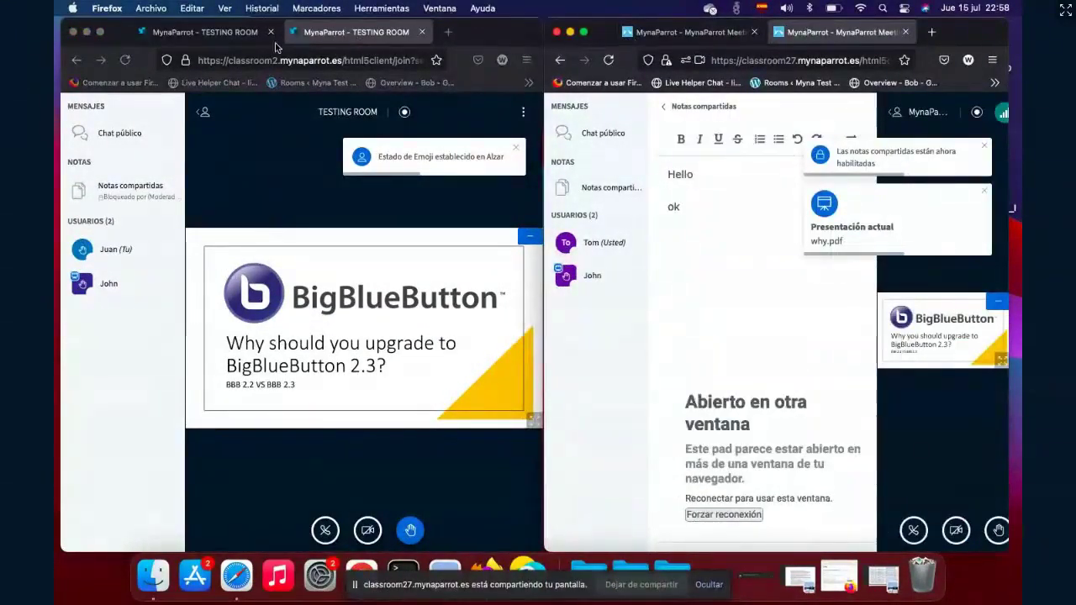
{"action": "left_click", "coordinate": [205, 32]}
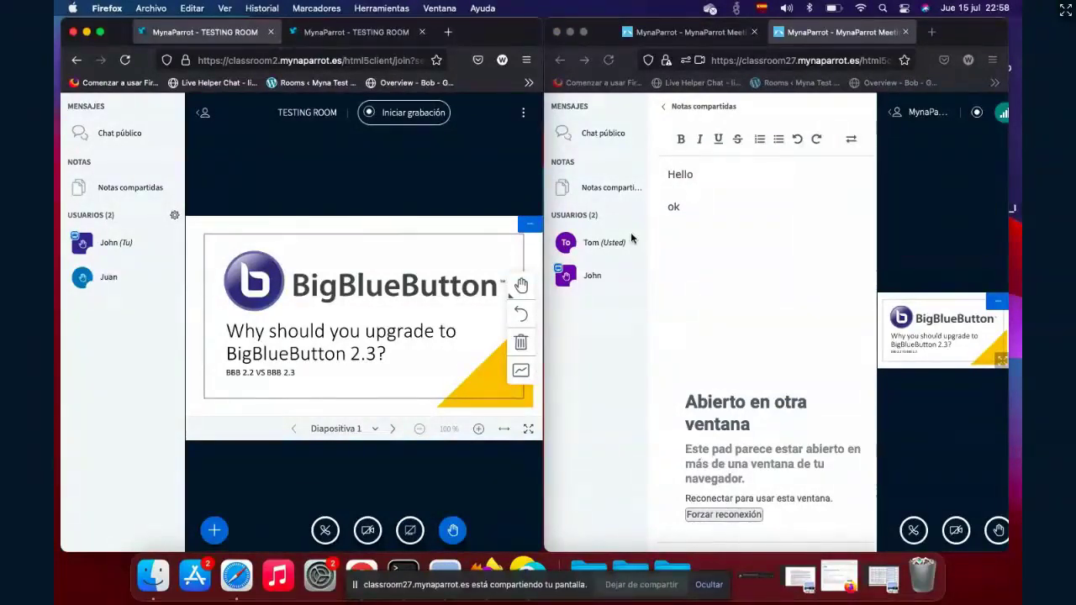
{"action": "key", "text": "ctrl+Up"}
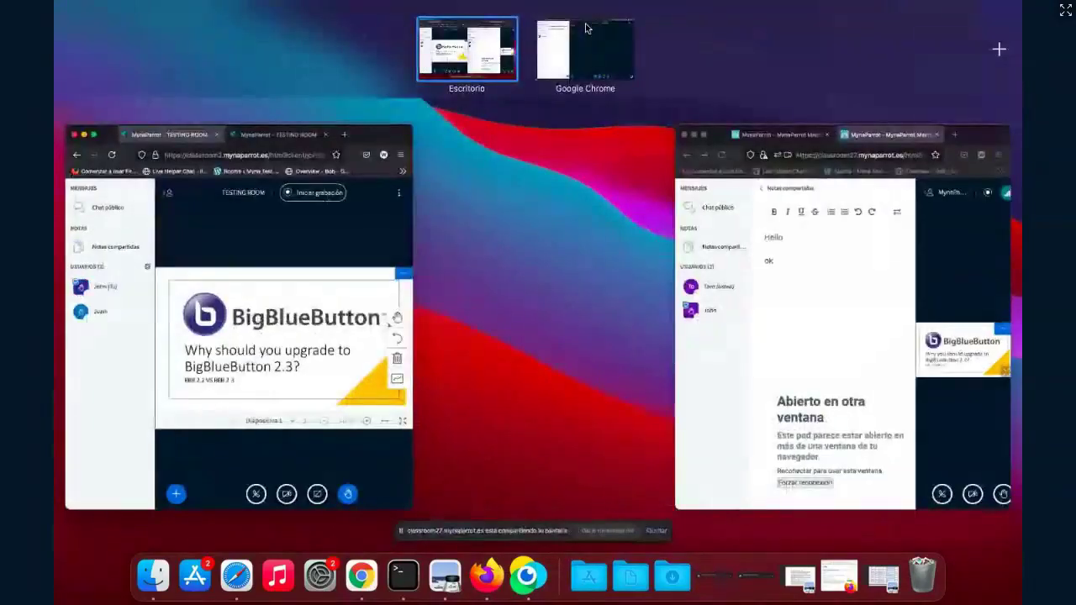
{"action": "left_click", "coordinate": [585, 29]}
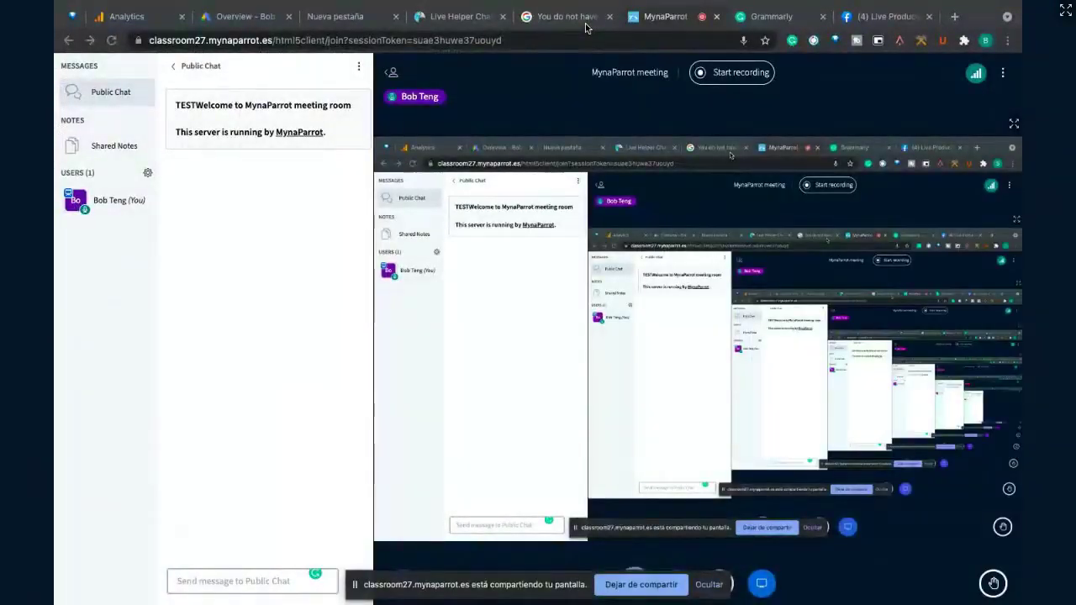